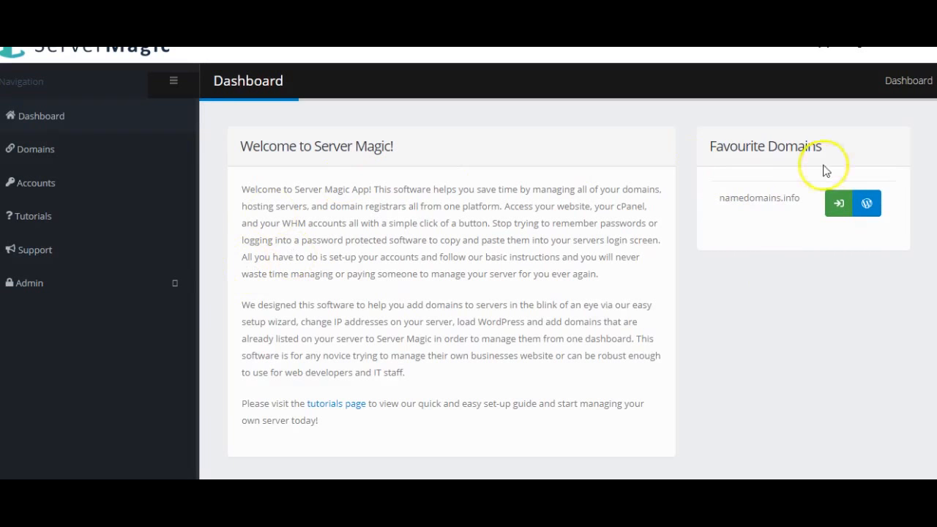
Step: Log into the control panel and WordPress admin for namedomains.info
left_click(838, 203)
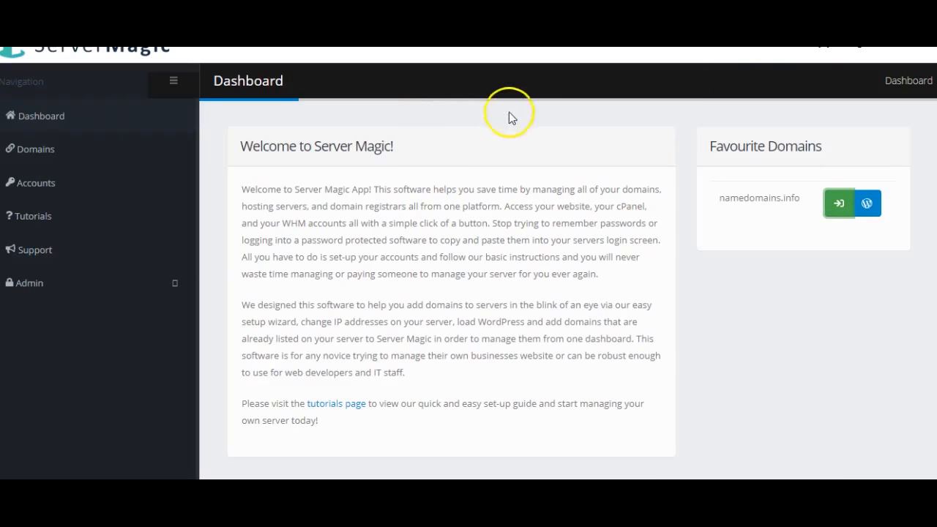
left_click_drag(718, 199, 808, 204)
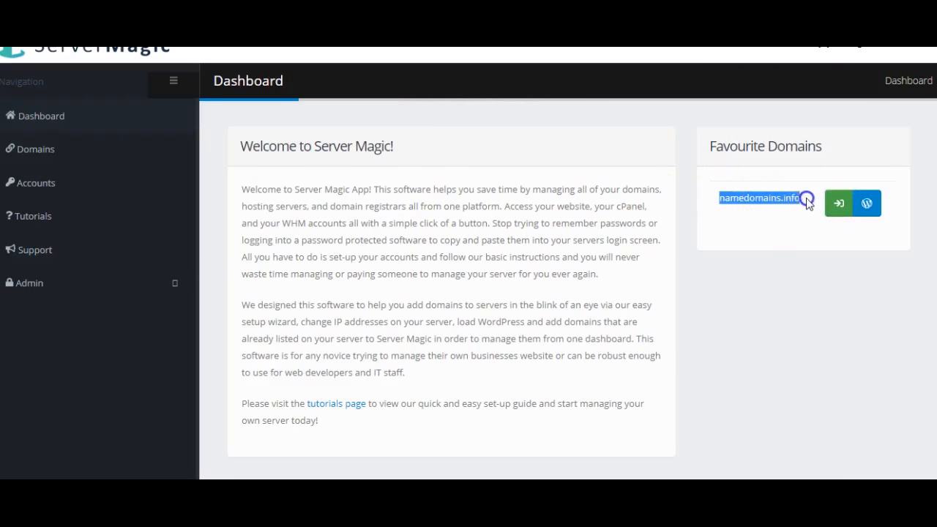
left_click(873, 207)
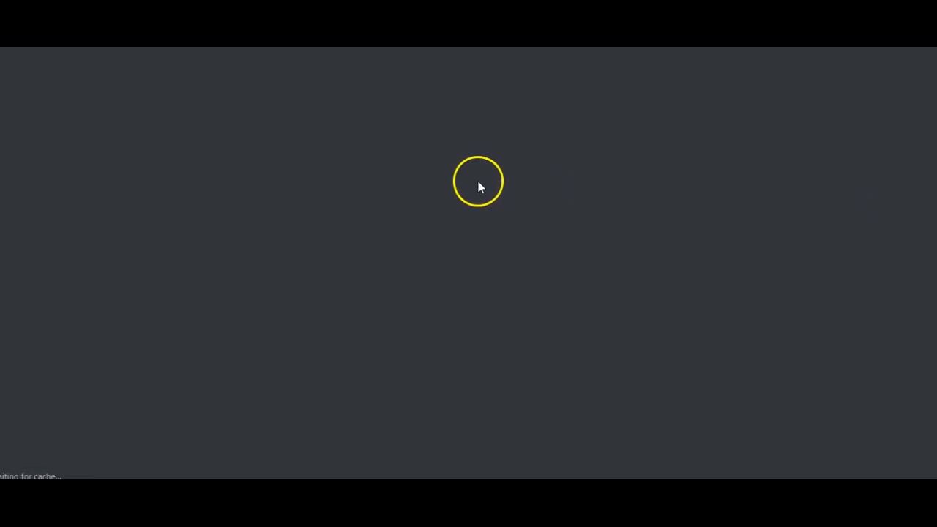
scroll(401, 215, "down", 5)
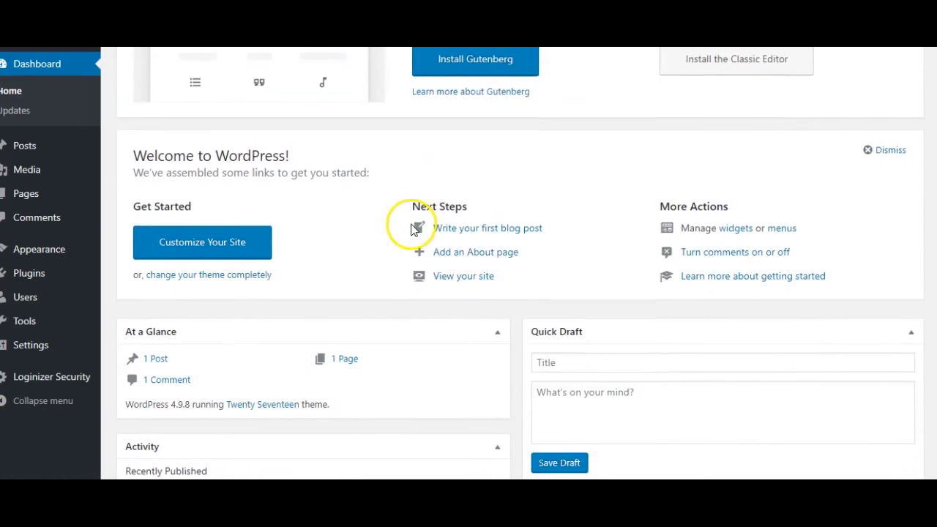
scroll(413, 229, "up", 5)
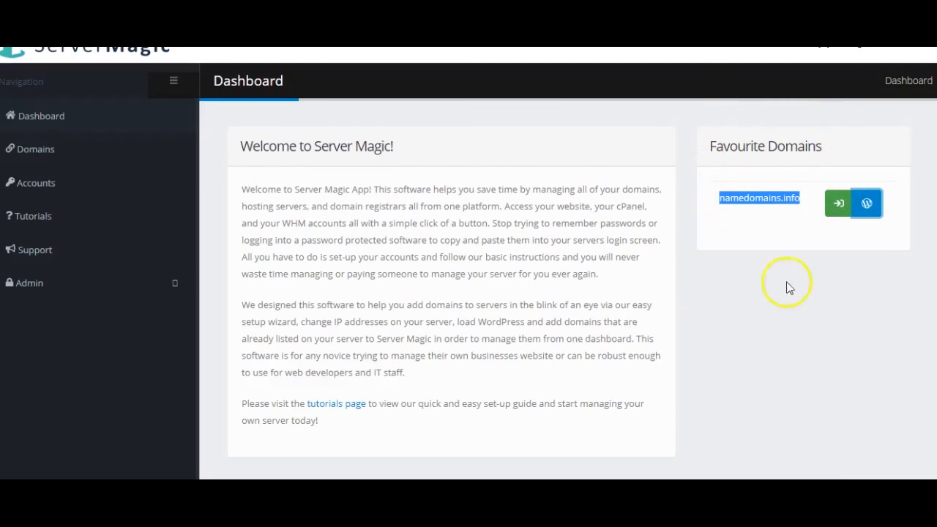
left_click(750, 246)
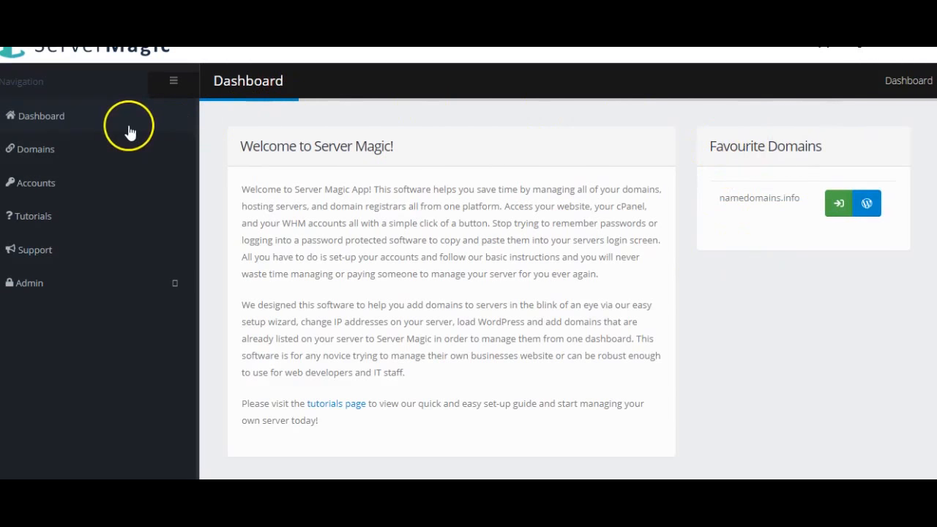
Step: Go to Accounts, review the WHM Test account, and log into its WHM
left_click(36, 184)
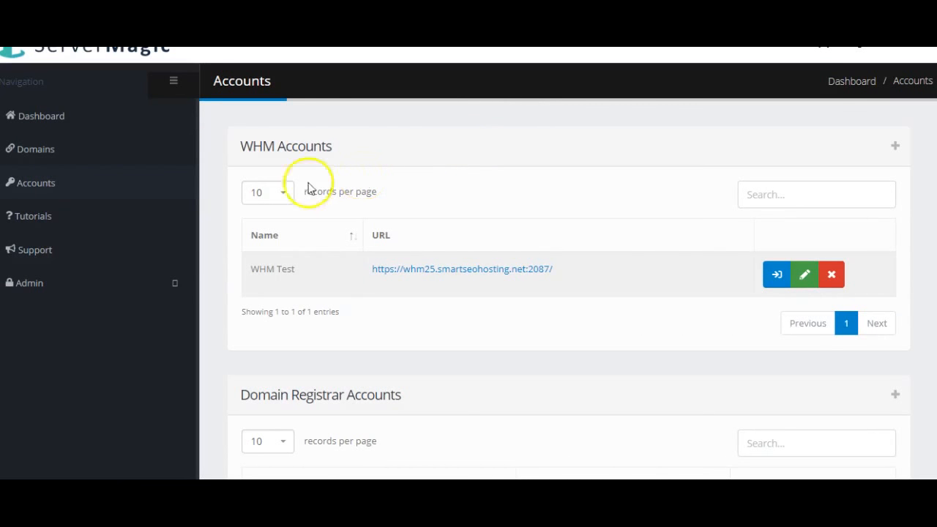
triple_click(257, 145)
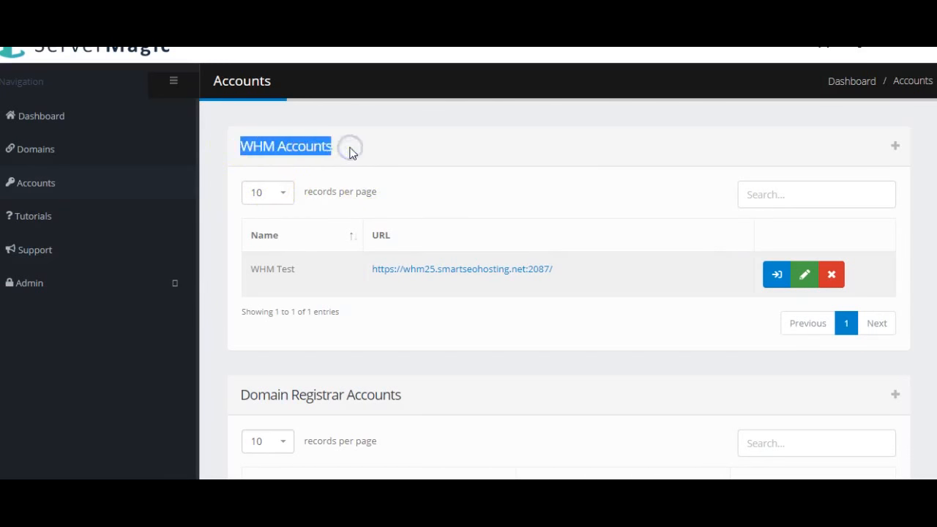
left_click(494, 149)
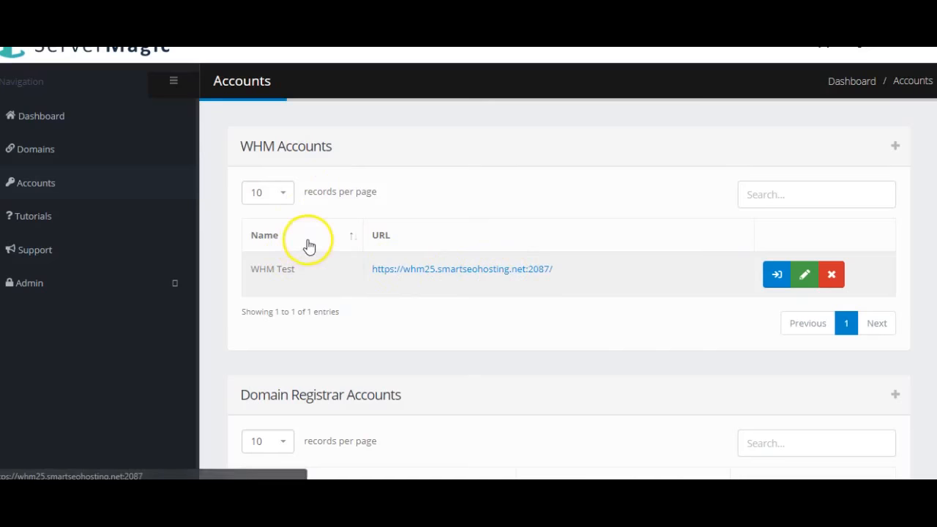
scroll(439, 219, "down", 1)
scroll(732, 179, "up", 1)
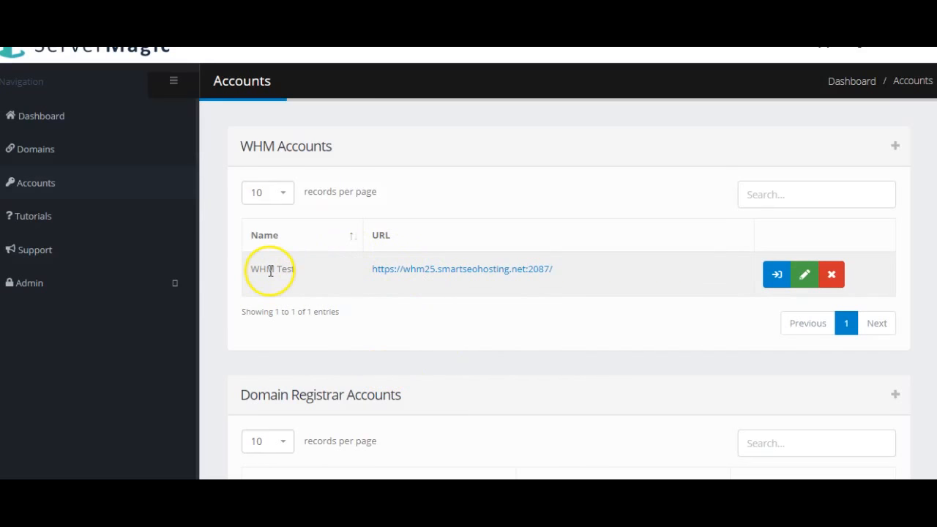
left_click_drag(251, 270, 360, 272)
left_click(452, 312)
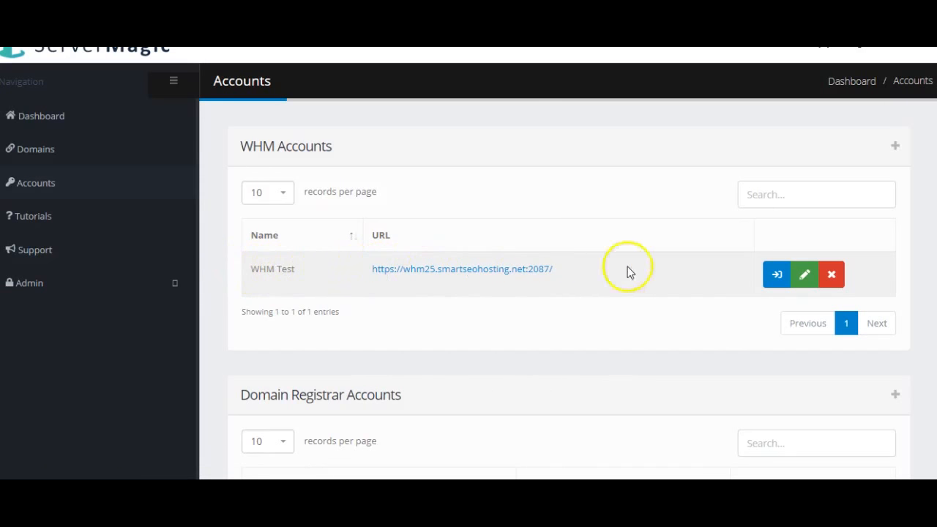
left_click(777, 274)
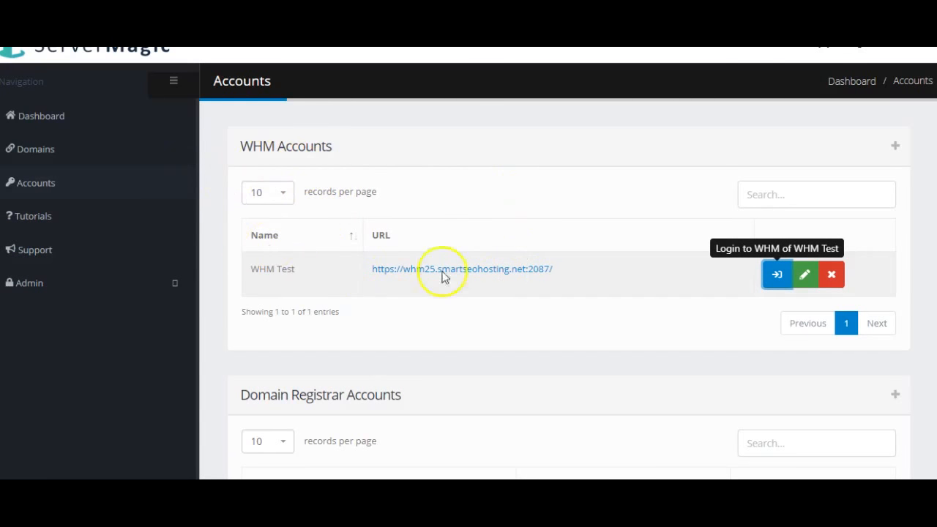
Step: Review the GoDaddy Test and Namecheap Test entries in the Domain Registrar Accounts table
scroll(642, 263, "down", 3)
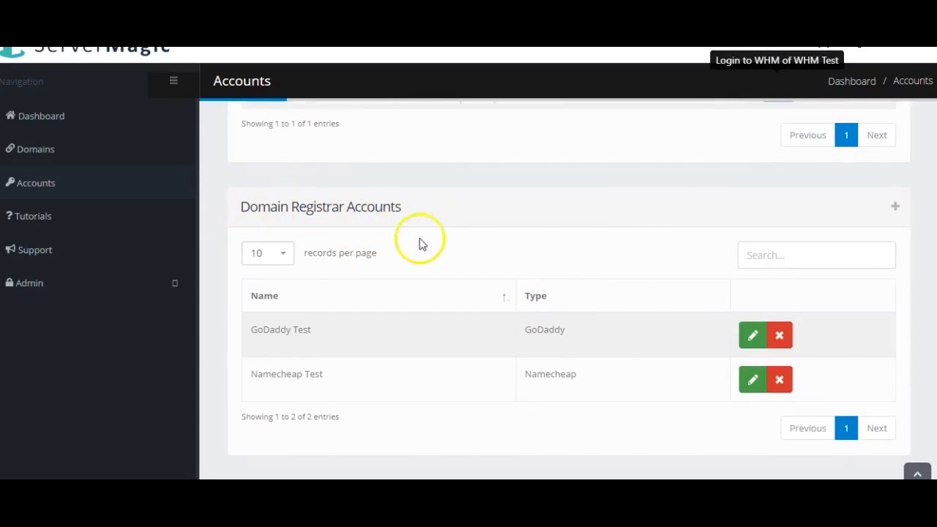
left_click_drag(270, 333, 293, 333)
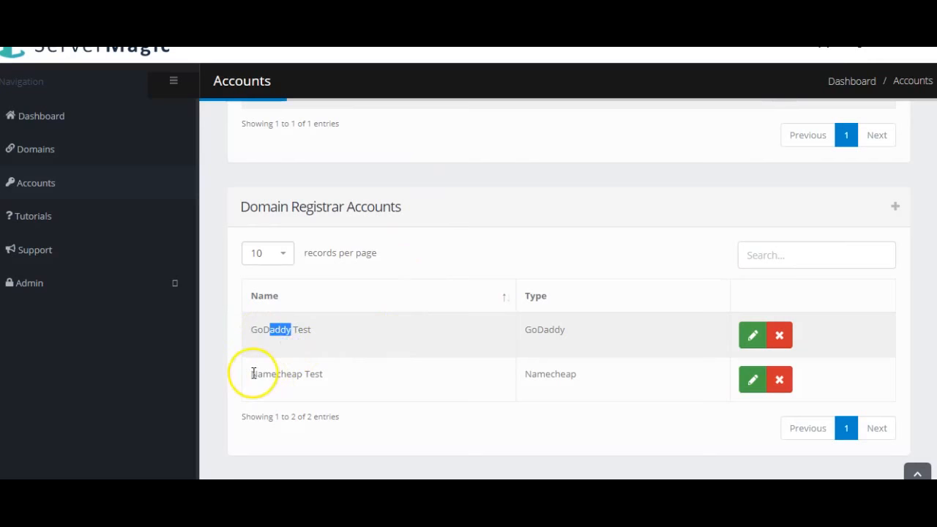
left_click_drag(255, 374, 362, 383)
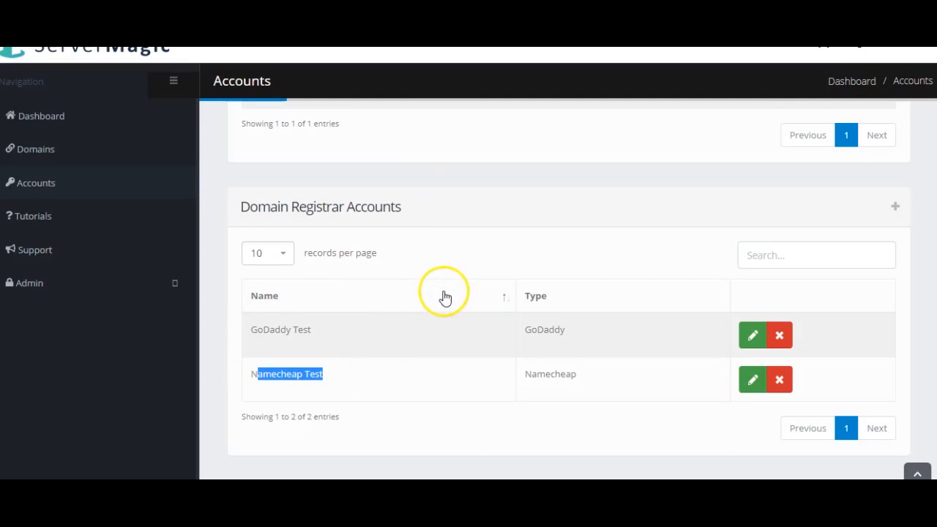
left_click(308, 333)
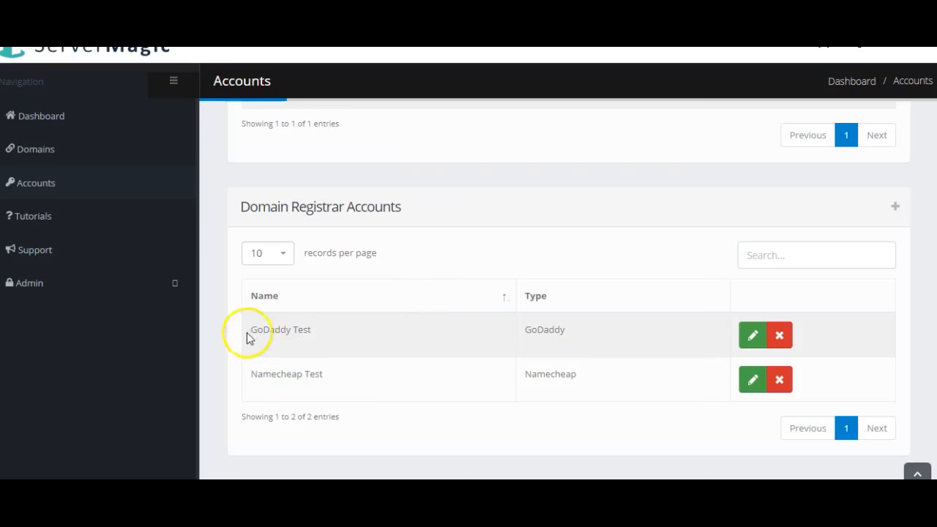
left_click_drag(260, 331, 325, 330)
left_click(282, 377)
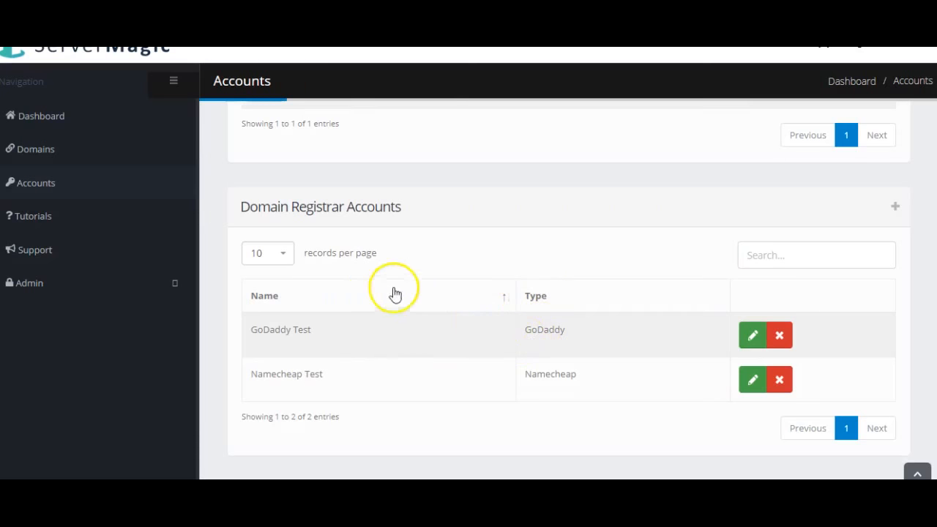
scroll(388, 278, "up", 3)
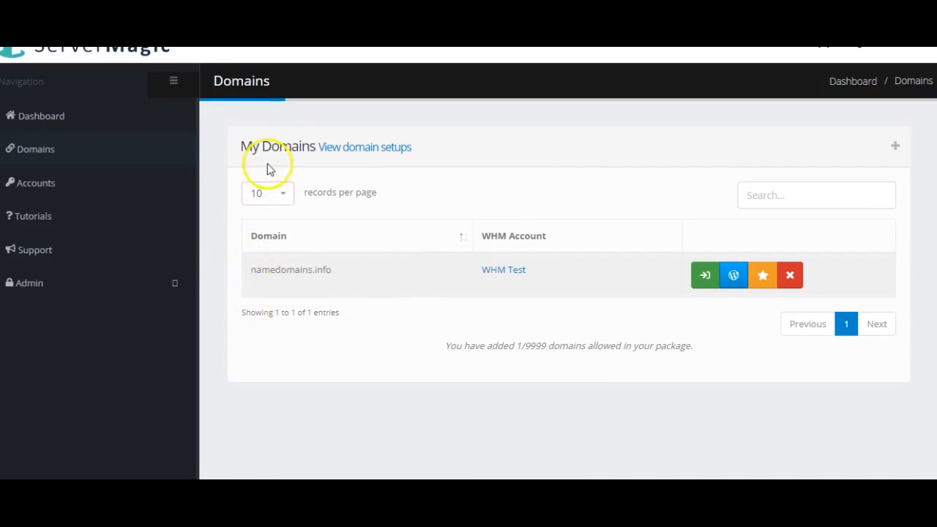
Step: Log into the control panel and WordPress admin for namedomains.info from Domains
left_click_drag(251, 270, 388, 276)
left_click(454, 276)
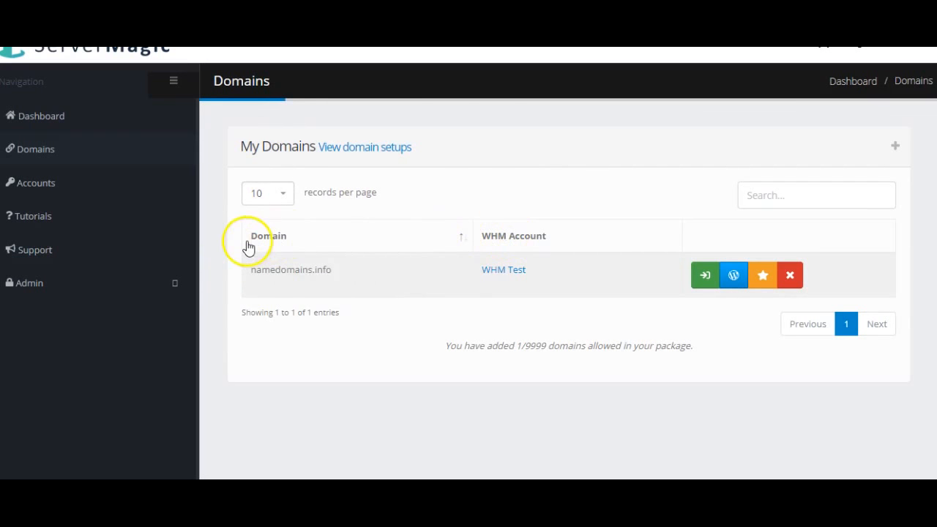
left_click(706, 284)
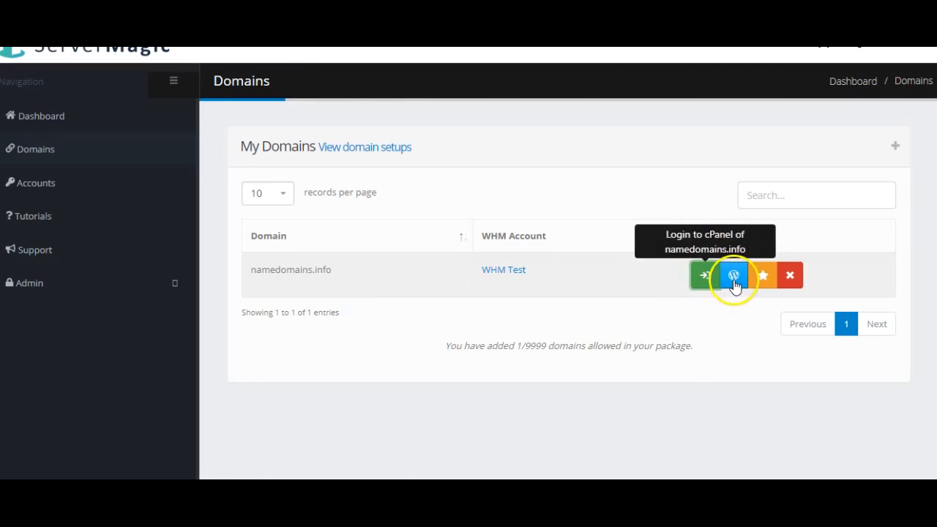
left_click(734, 286)
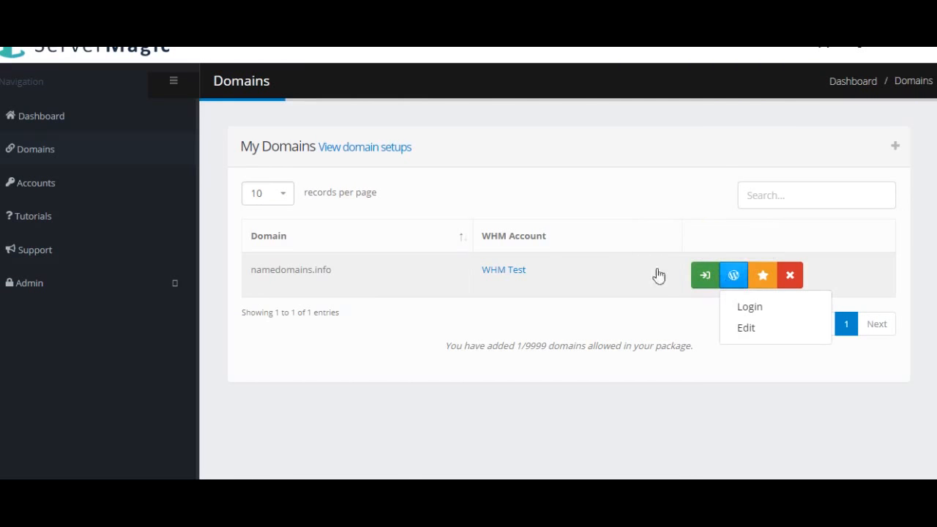
left_click(750, 308)
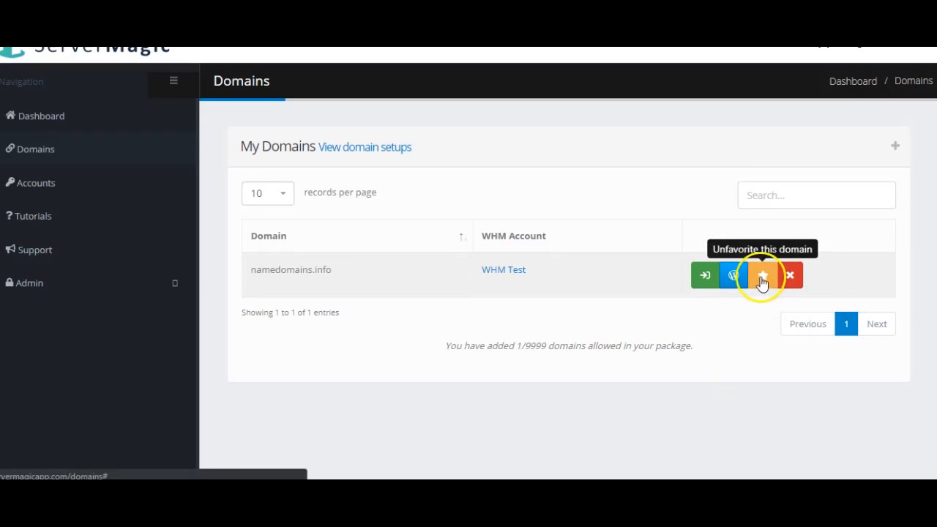
Step: Favourite namedomains.info, confirm it on the Dashboard, then start adding a new domain
left_click(48, 119)
left_click_drag(771, 190, 825, 189)
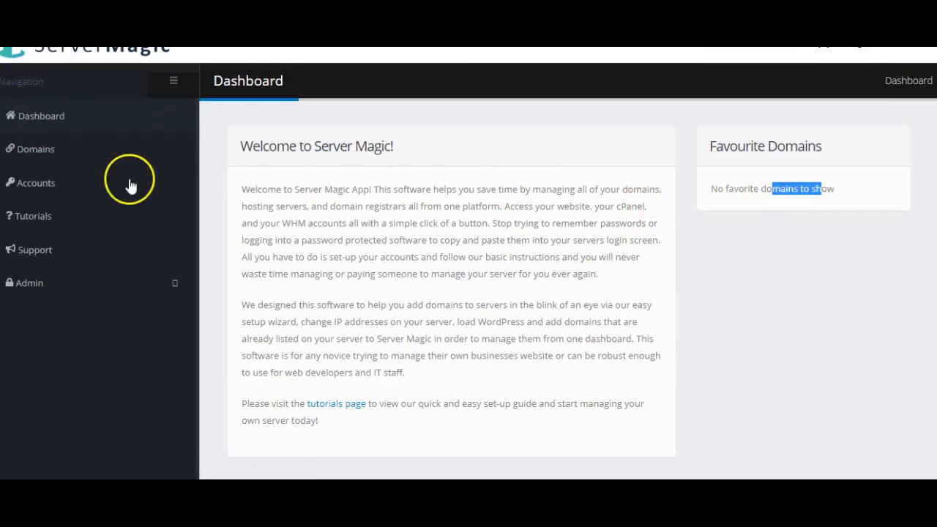
left_click(53, 151)
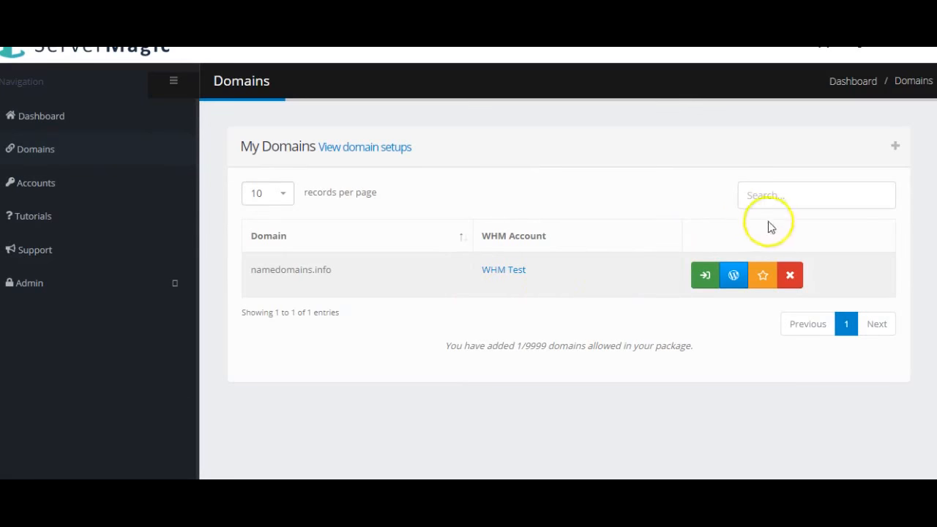
left_click(764, 276)
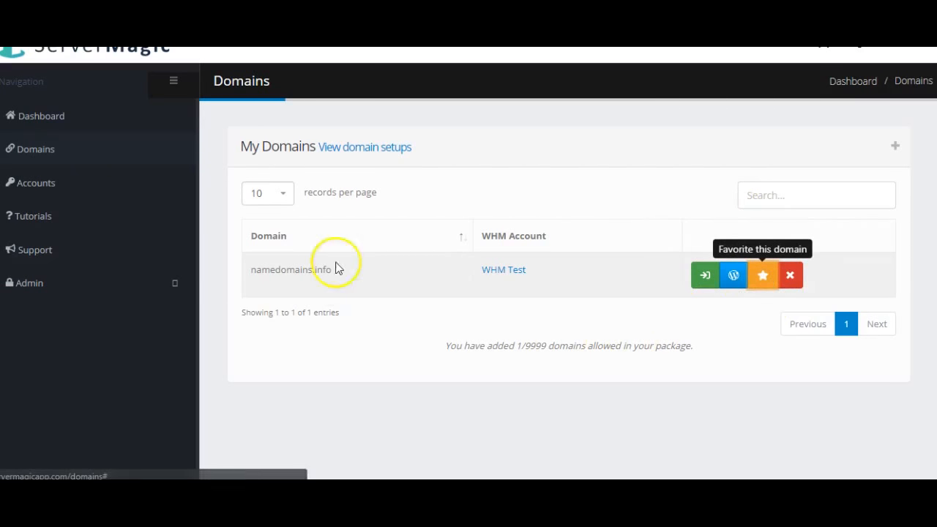
left_click(42, 125)
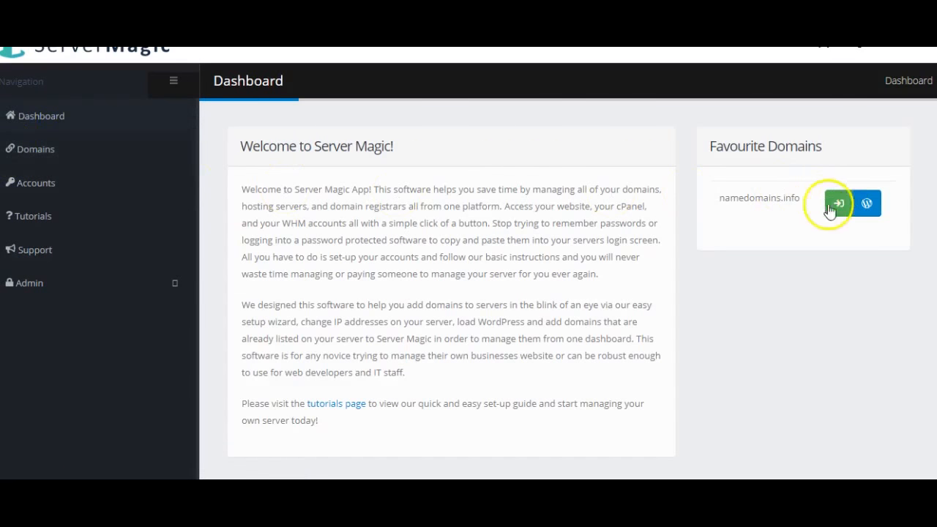
left_click(47, 152)
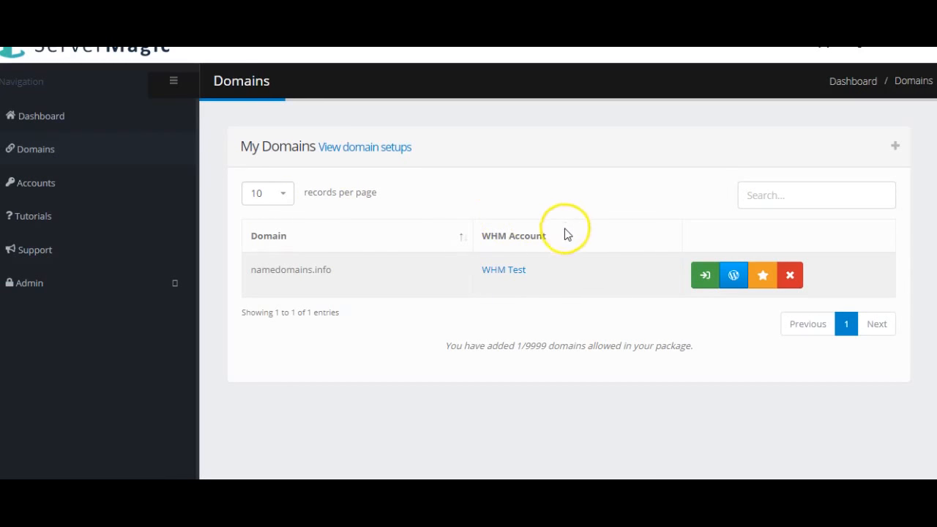
left_click(896, 147)
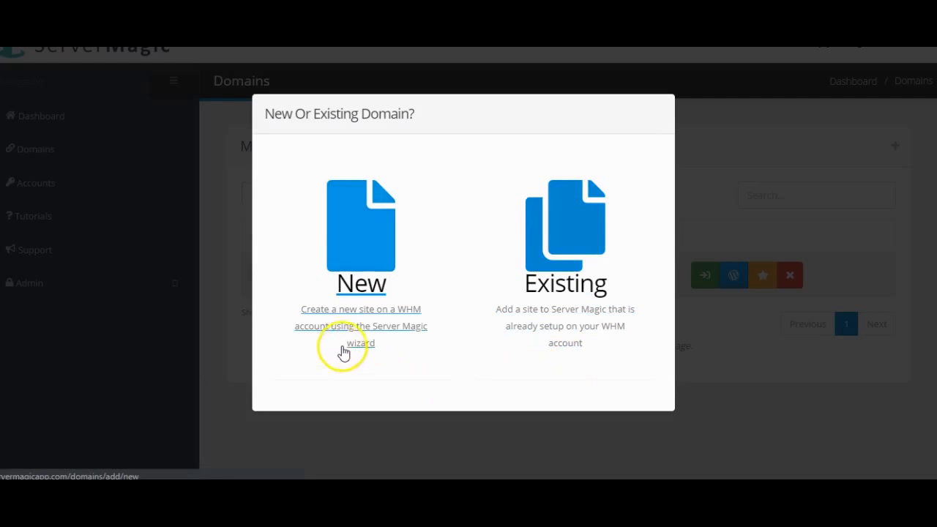
Step: Start a New domain with Domain Type Registrar and the Namecheap Test account
left_click(419, 325)
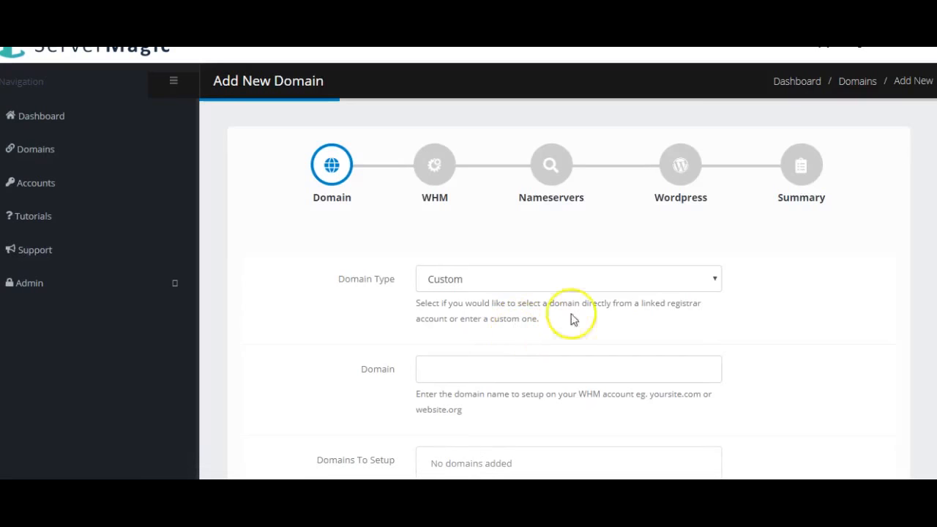
scroll(864, 273, "down", 1)
scroll(827, 265, "up", 1)
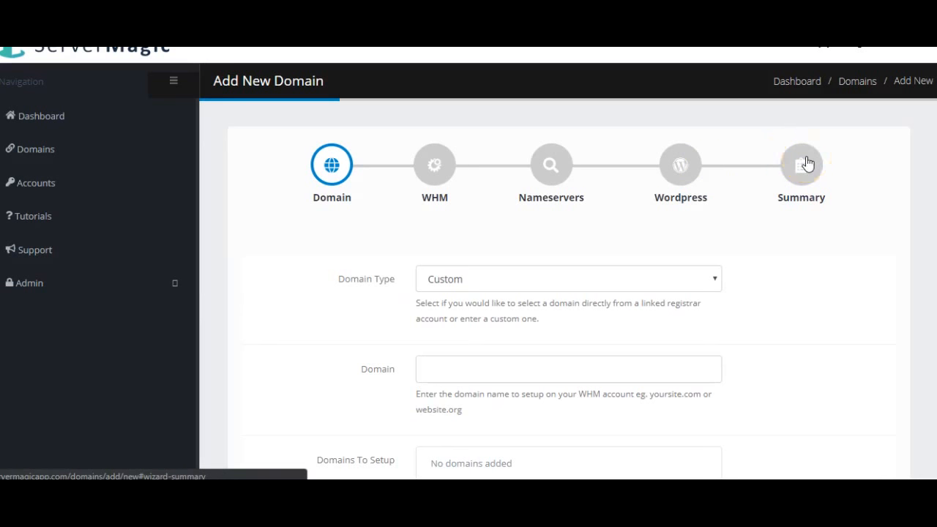
scroll(789, 233, "down", 1)
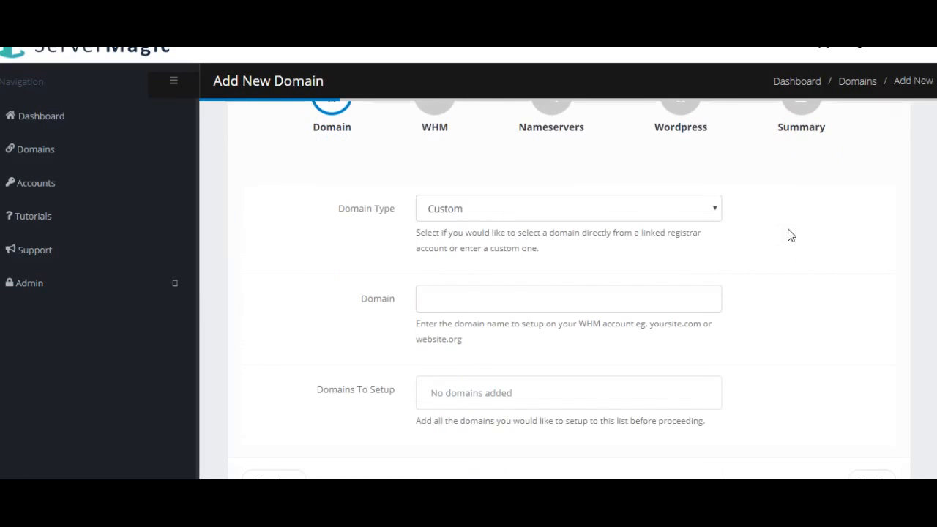
left_click(672, 209)
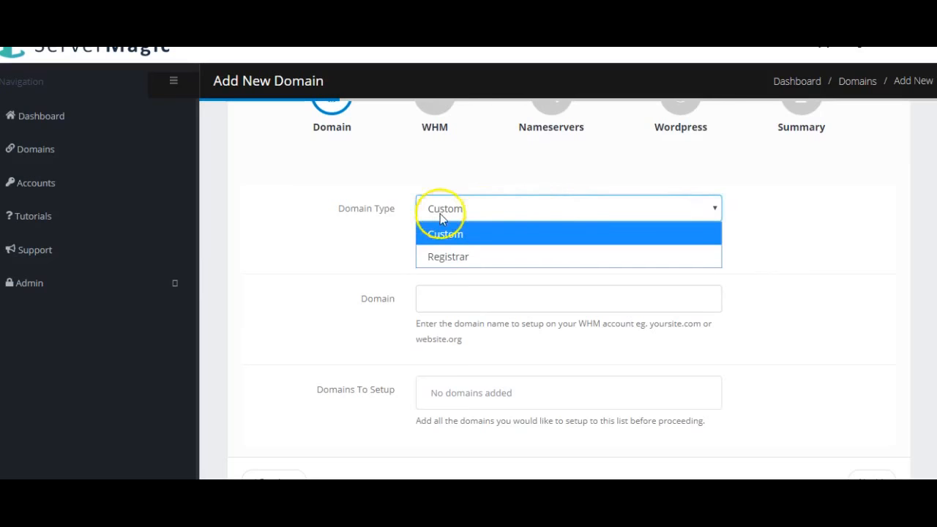
left_click(459, 261)
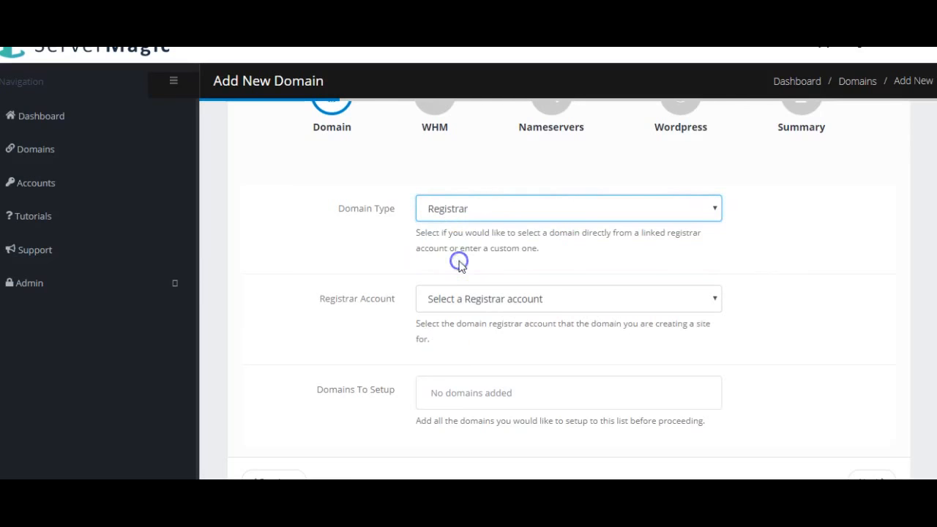
scroll(831, 219, "down", 1)
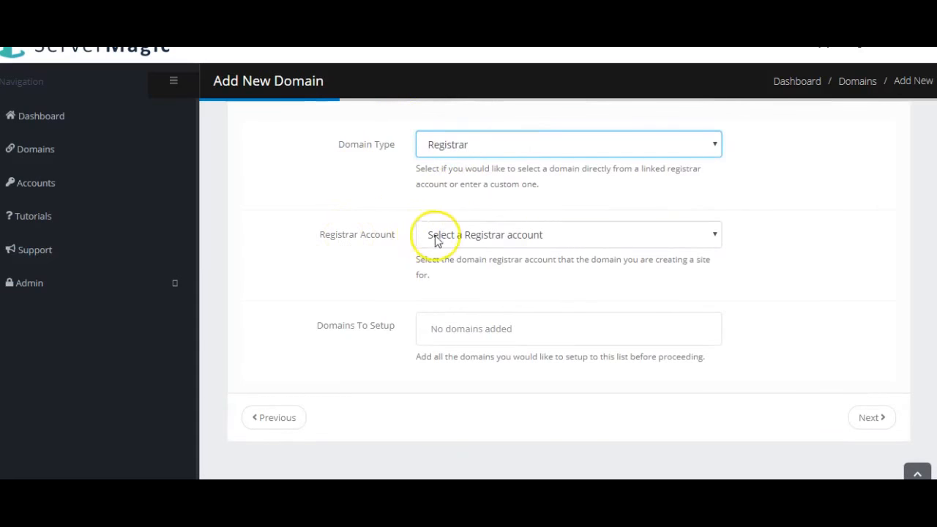
left_click(537, 242)
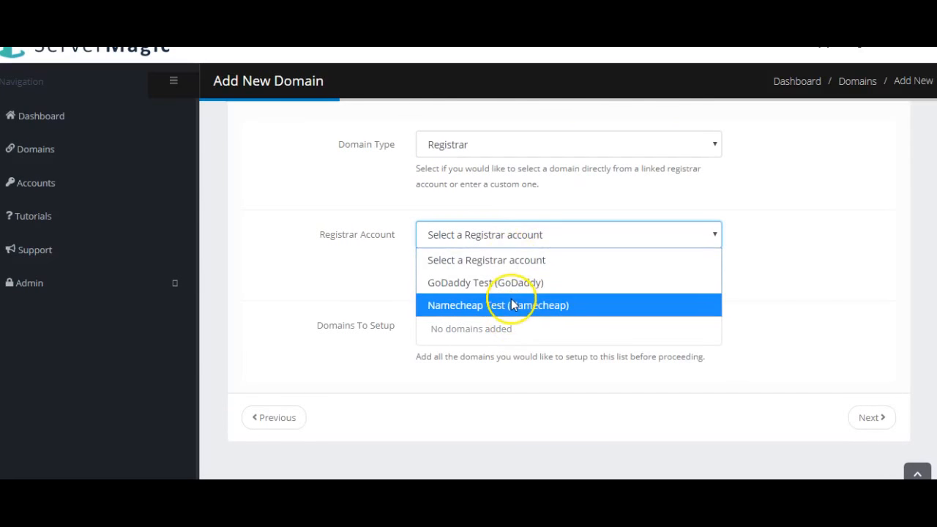
left_click(513, 307)
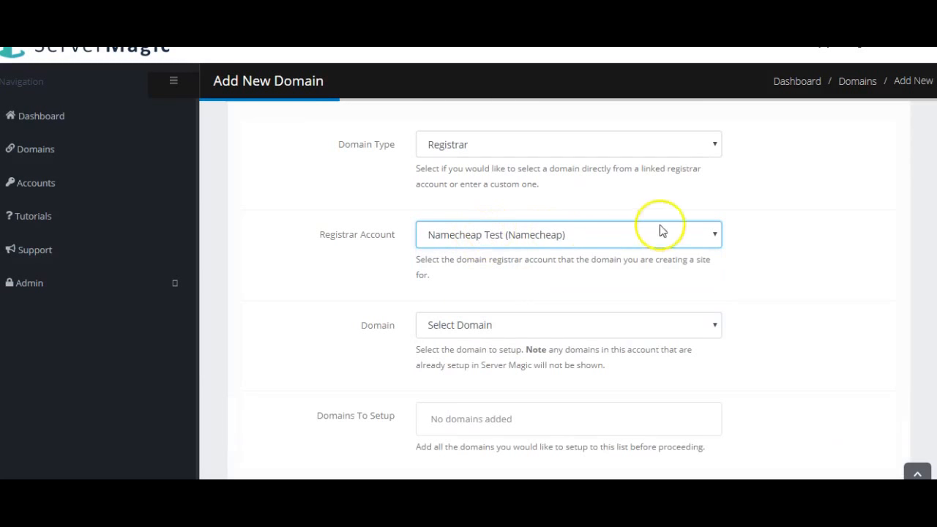
Step: Queue magicservertest.live for setup, removing the extra magicservertest.online entry
scroll(733, 242, "down", 2)
left_click(633, 235)
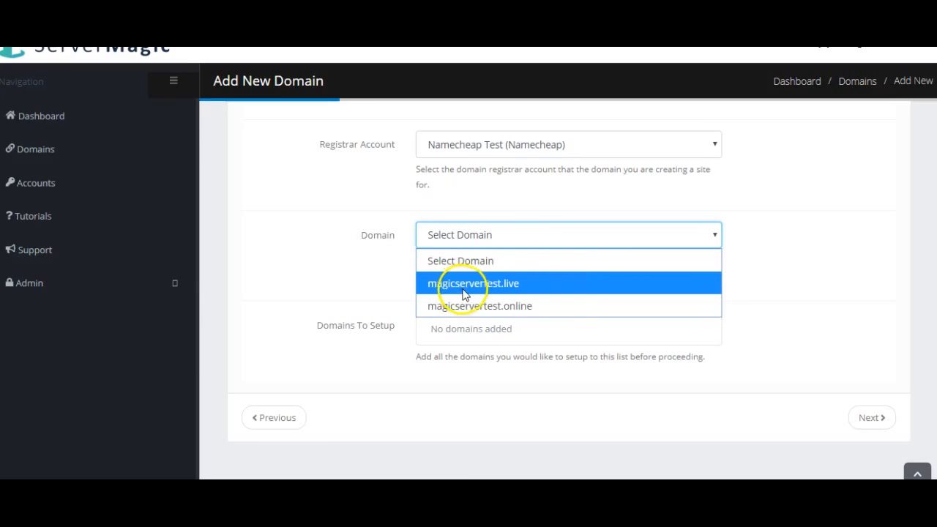
left_click(549, 284)
left_click(792, 235)
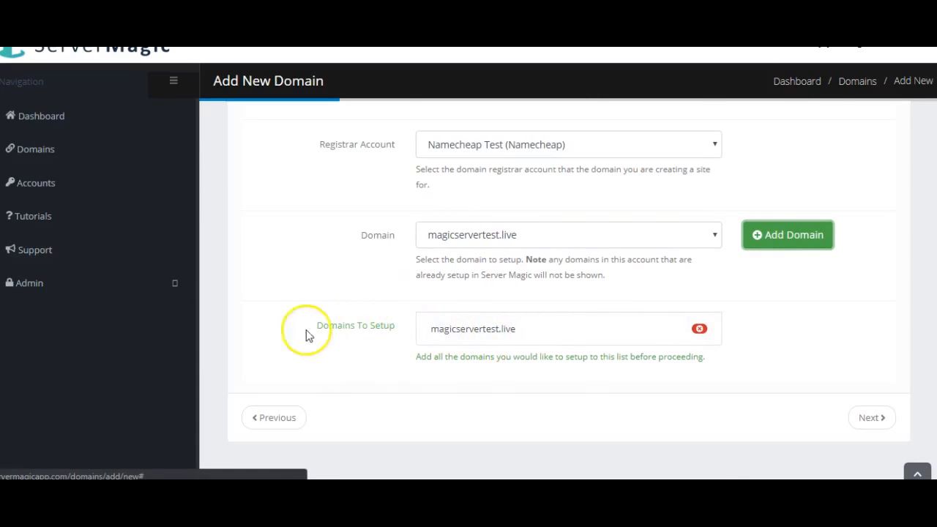
left_click(712, 236)
left_click(803, 241)
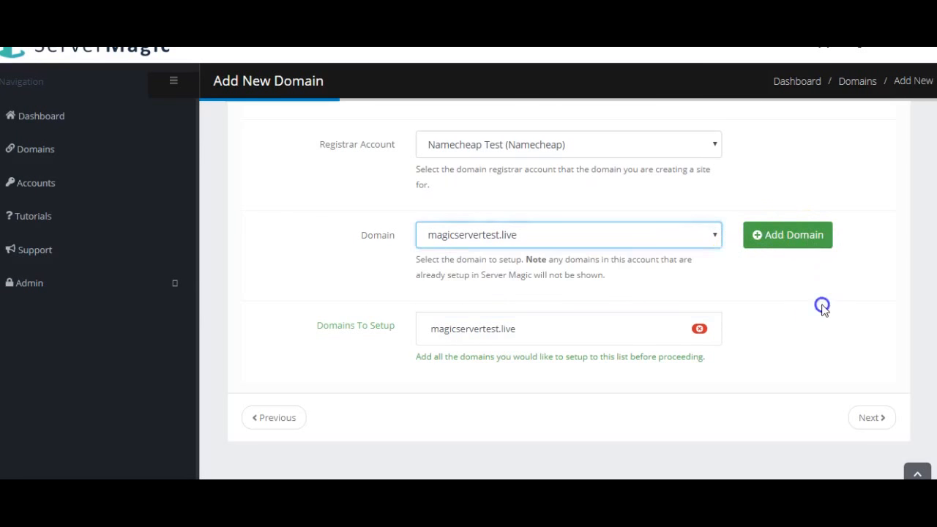
left_click(705, 235)
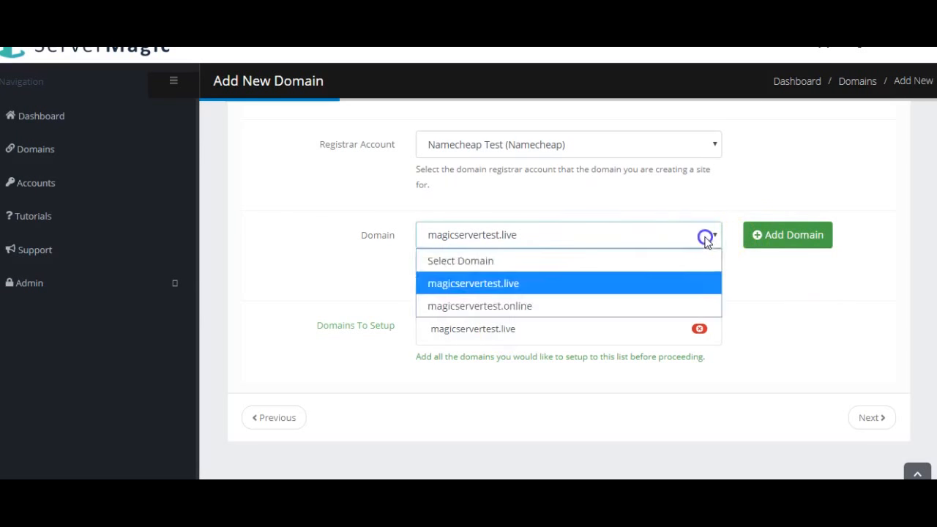
left_click(650, 302)
left_click(784, 231)
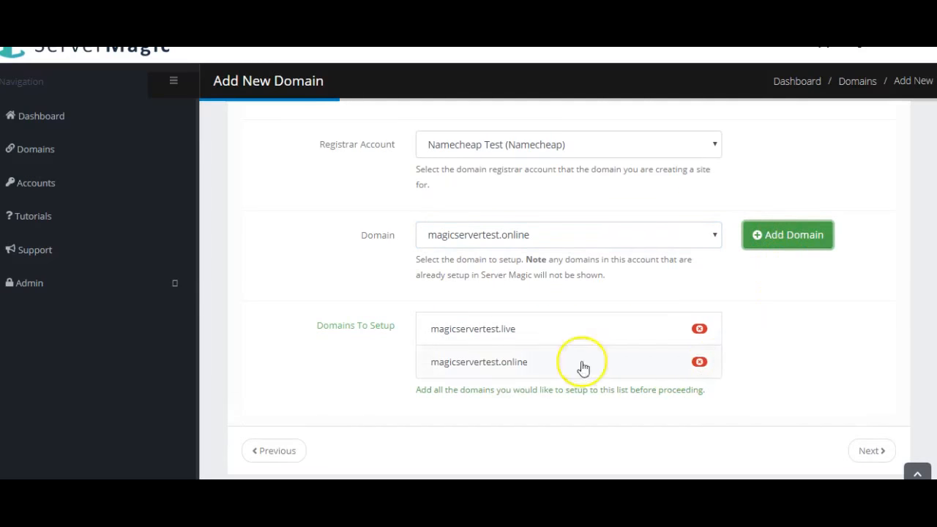
left_click(700, 362)
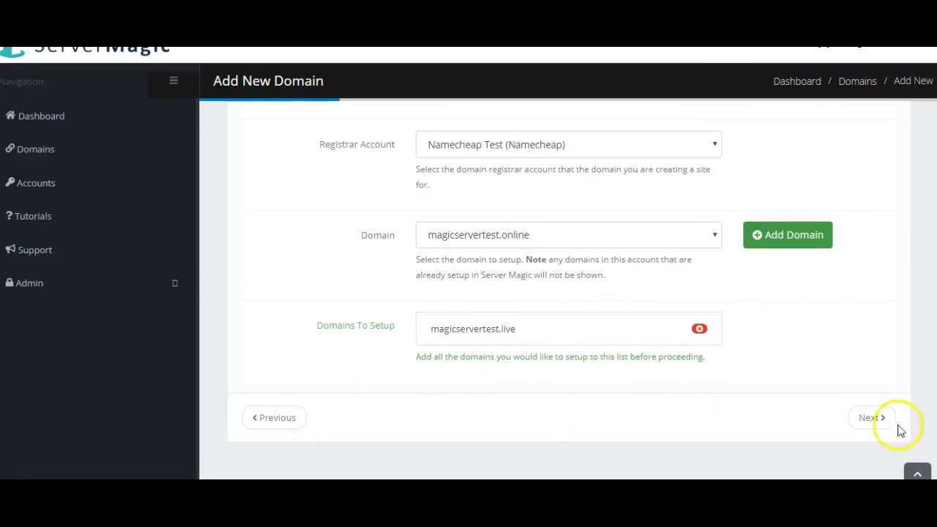
Step: Advance to the WHM step and assign the domain to the WHM Test account
left_click(872, 419)
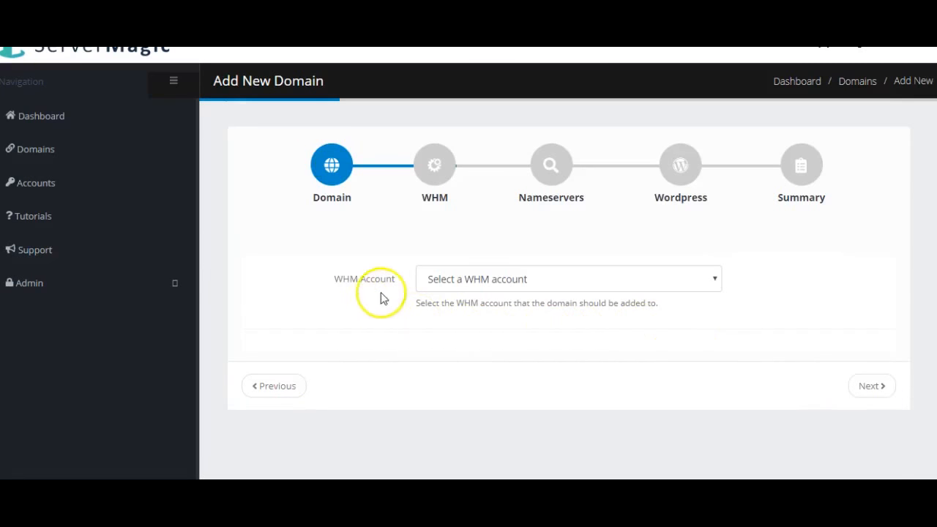
left_click(512, 279)
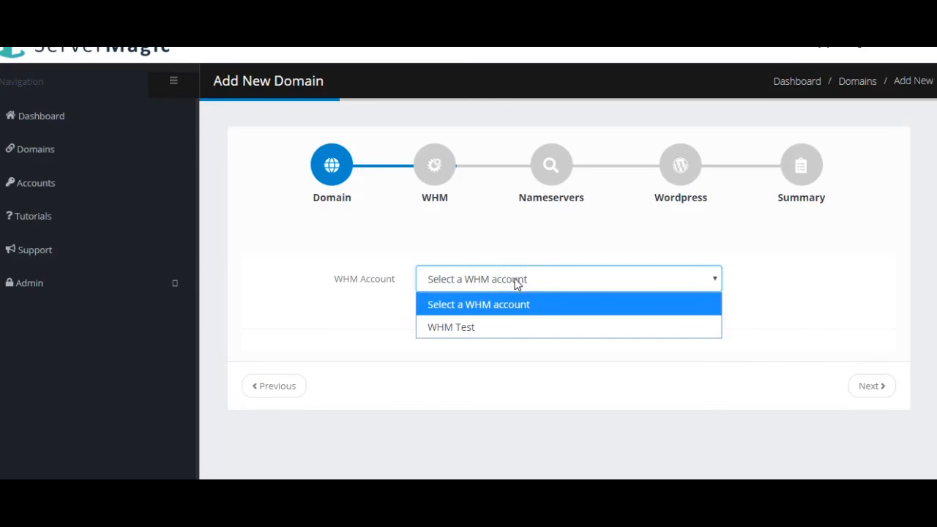
left_click(507, 322)
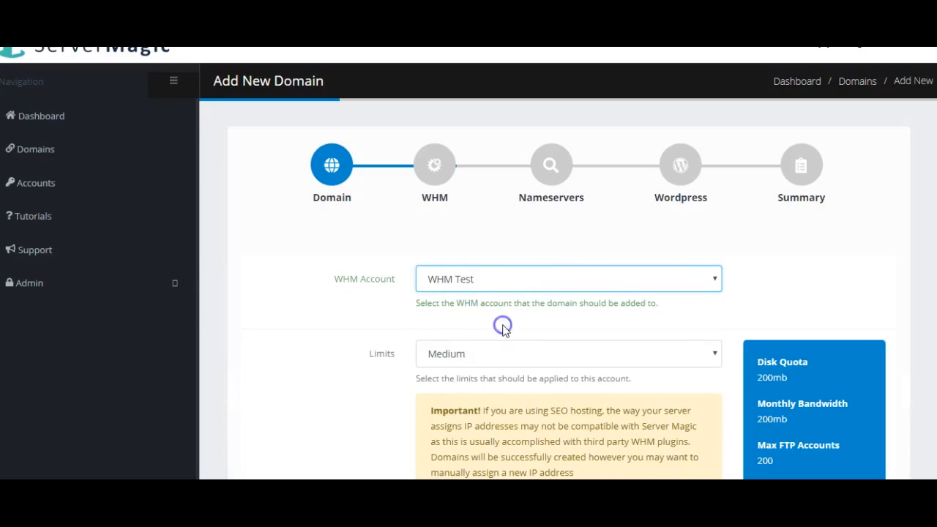
scroll(820, 279, "down", 2)
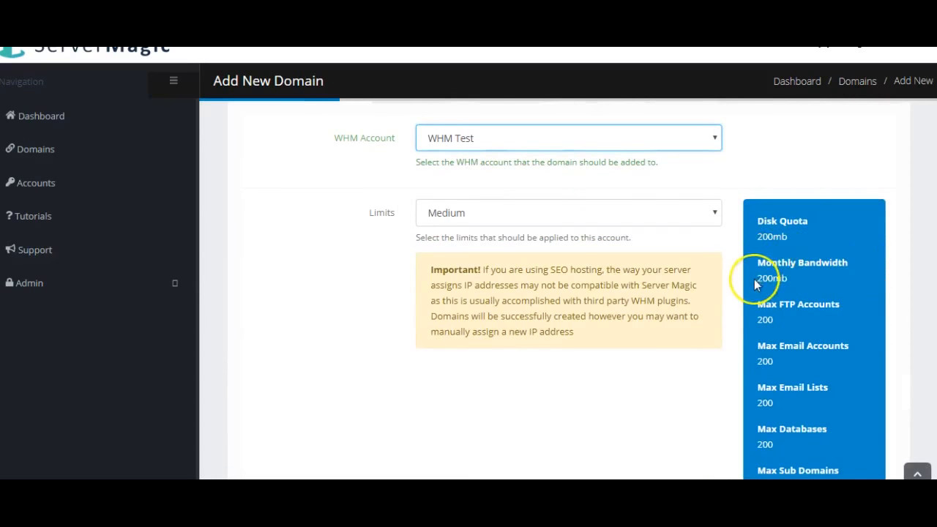
scroll(755, 279, "up", 1)
scroll(583, 280, "down", 1)
scroll(800, 269, "down", 1)
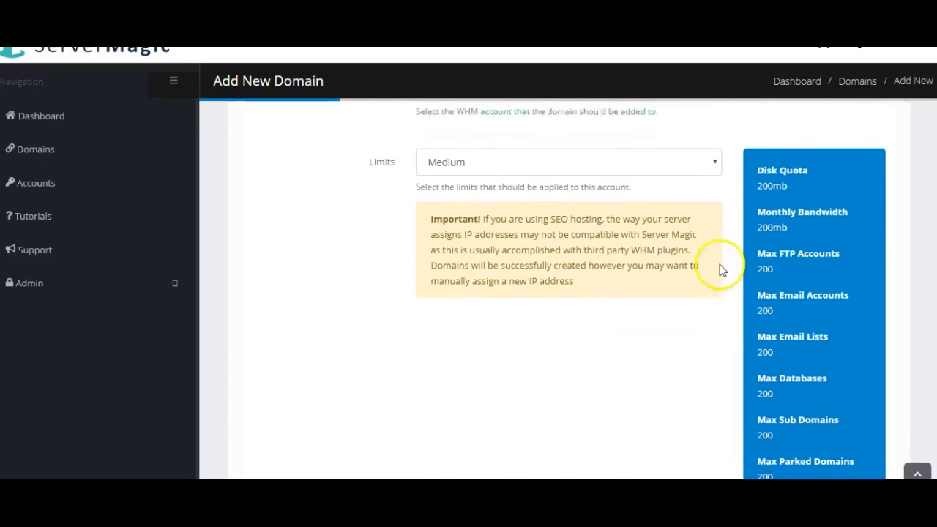
scroll(718, 268, "up", 1)
Step: Change the Limits preset from Medium to High, giving 300 for each quota
left_click(486, 215)
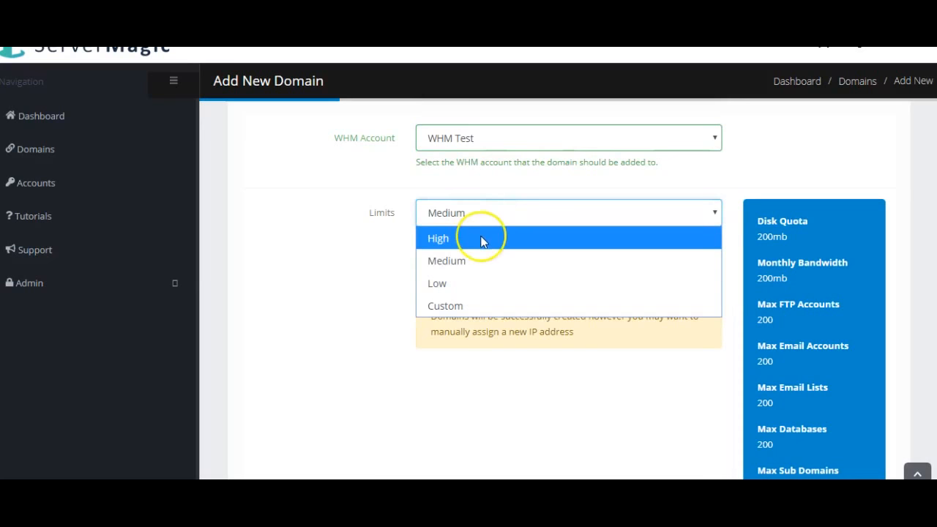
left_click(331, 237)
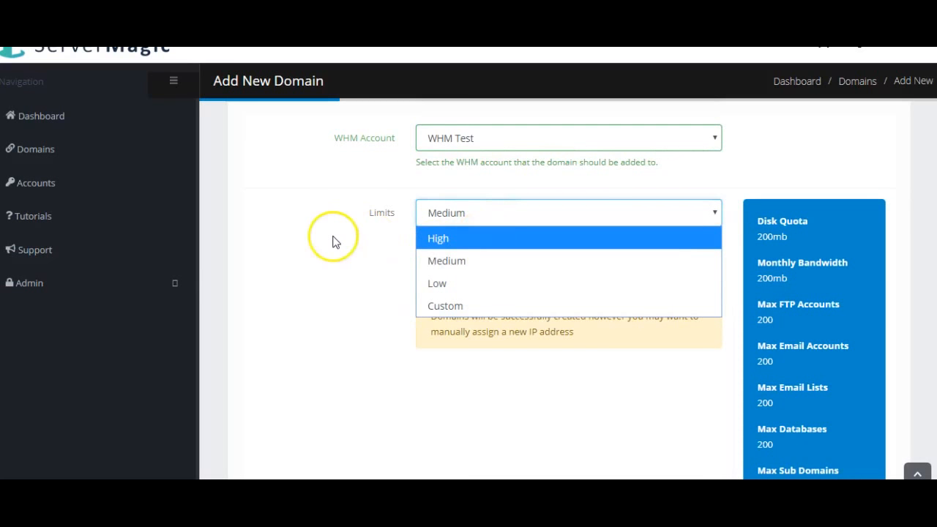
scroll(786, 293, "down", 1)
scroll(786, 290, "down", 3)
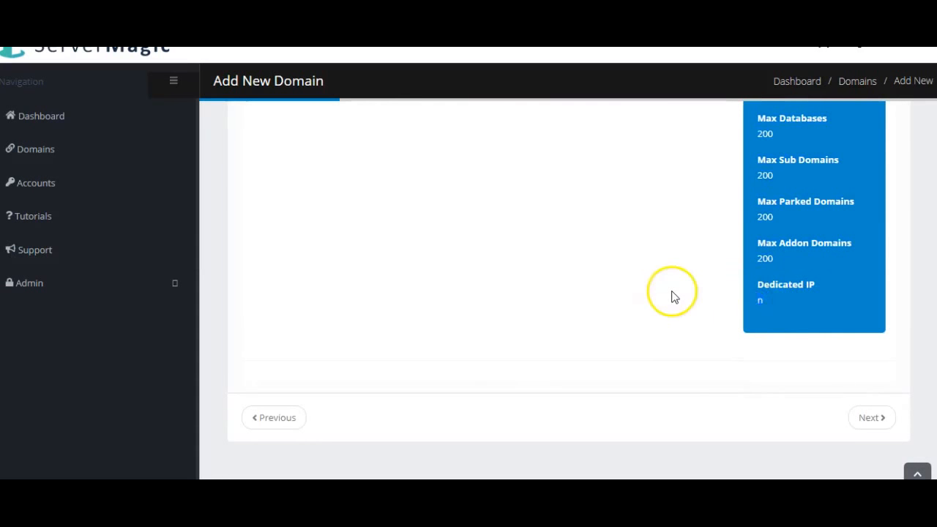
scroll(674, 295, "up", 5)
scroll(644, 286, "down", 1)
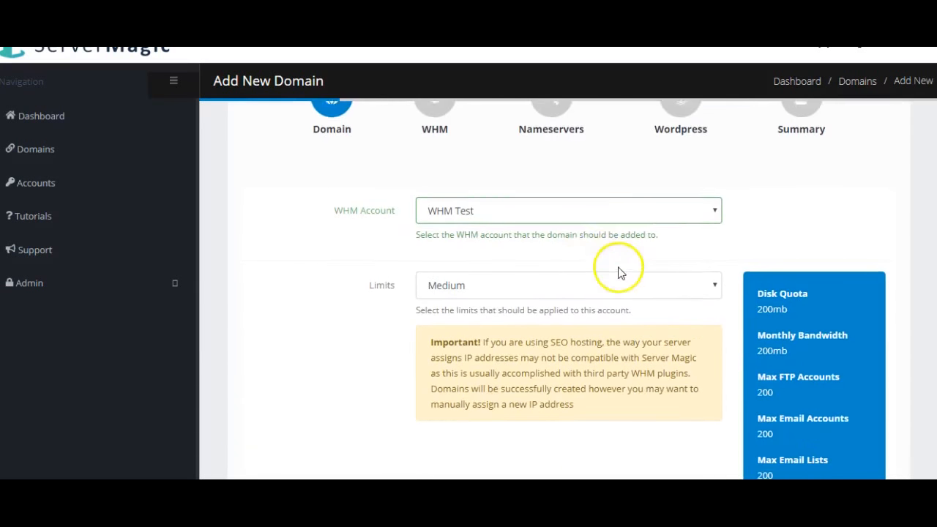
left_click(548, 285)
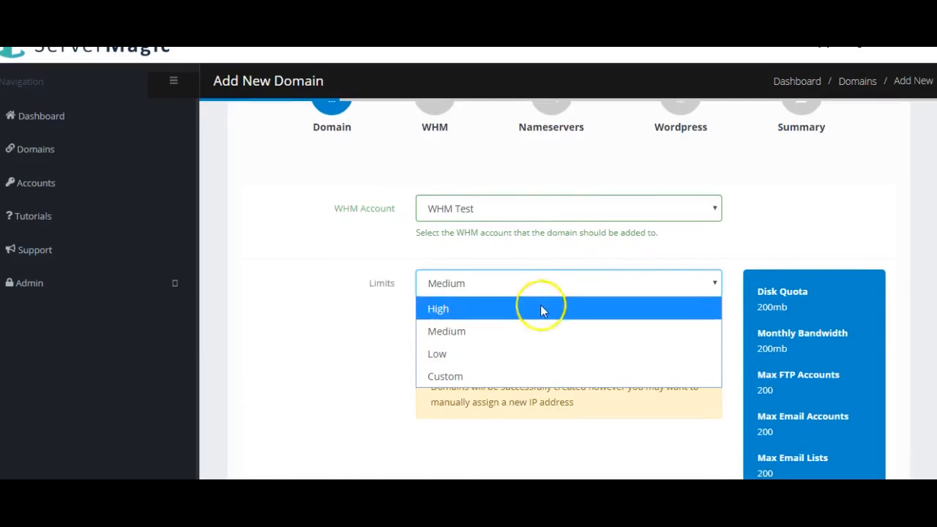
left_click(541, 309)
scroll(752, 313, "down", 5)
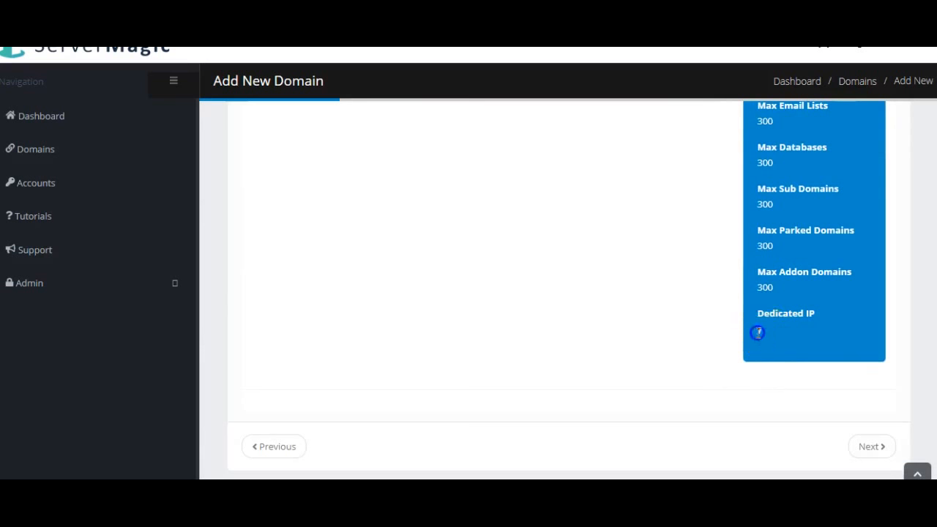
scroll(536, 297, "up", 5)
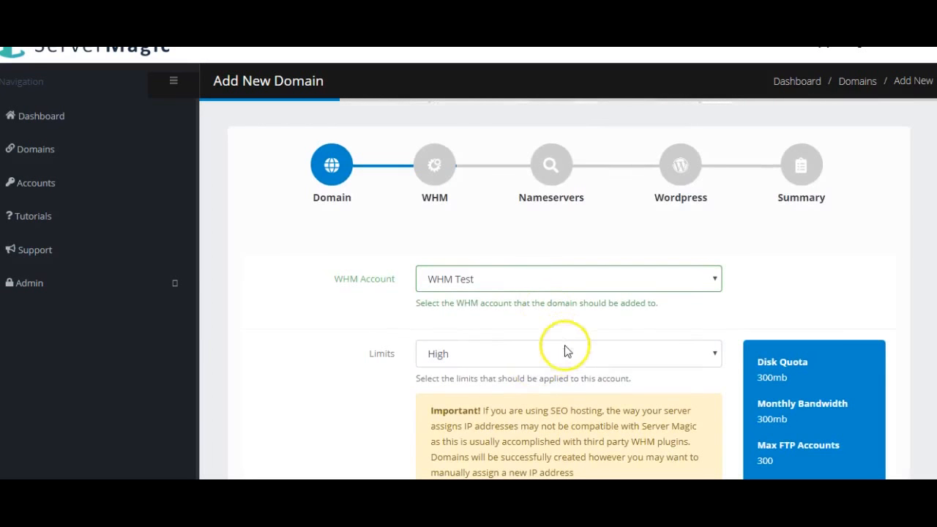
left_click(565, 352)
scroll(322, 270, "down", 1)
left_click(461, 283)
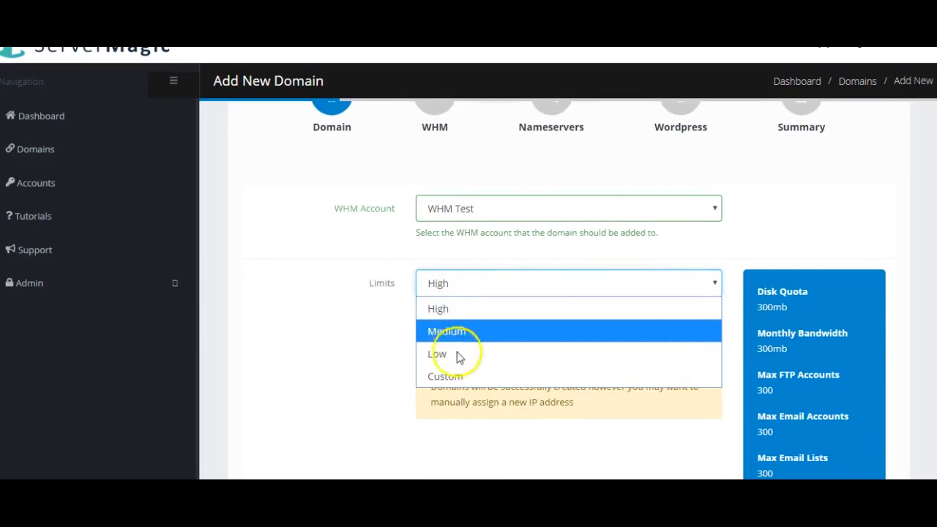
Step: Switch limits to Custom and set Dedicated IP to No
left_click(459, 377)
scroll(688, 258, "down", 4)
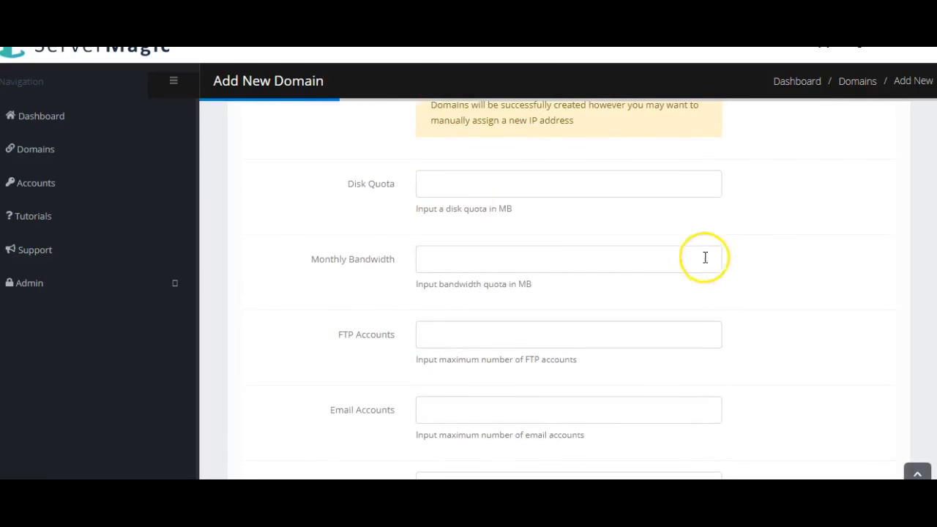
scroll(421, 187, "down", 1)
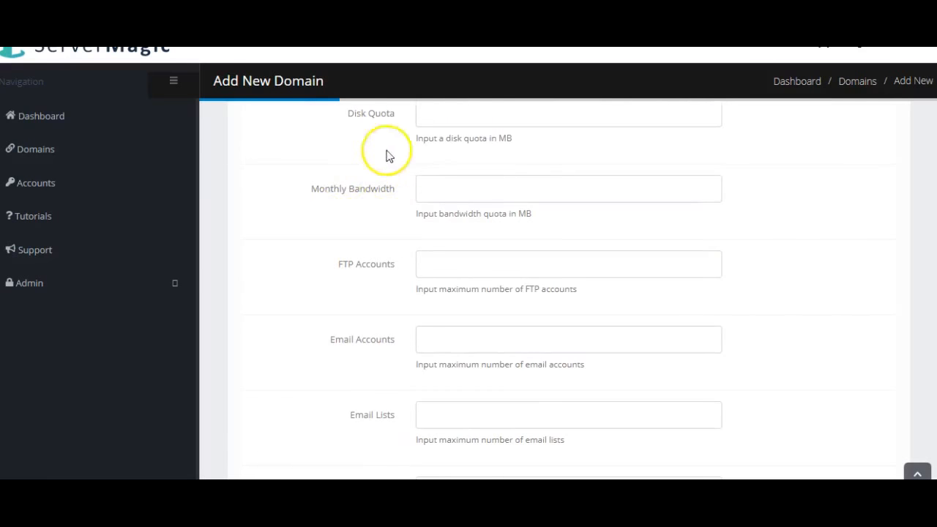
scroll(561, 246, "down", 1)
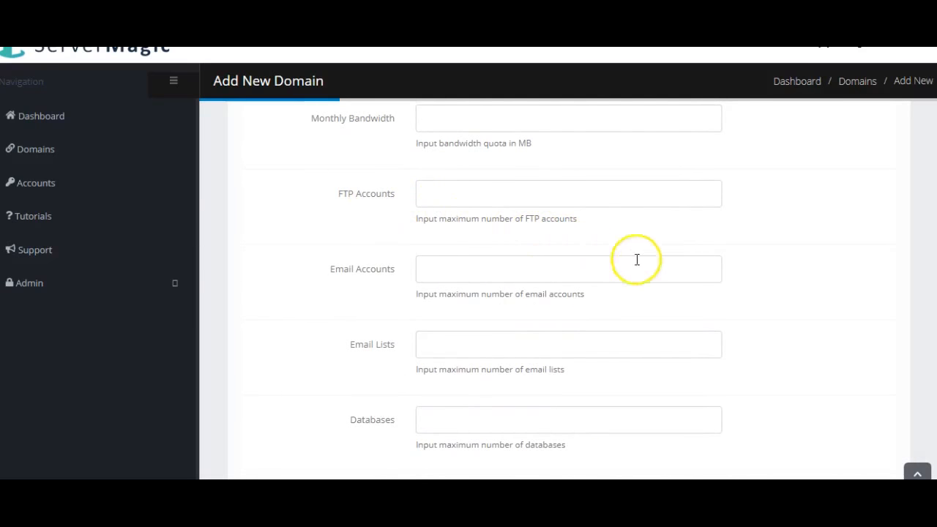
scroll(637, 260, "down", 2)
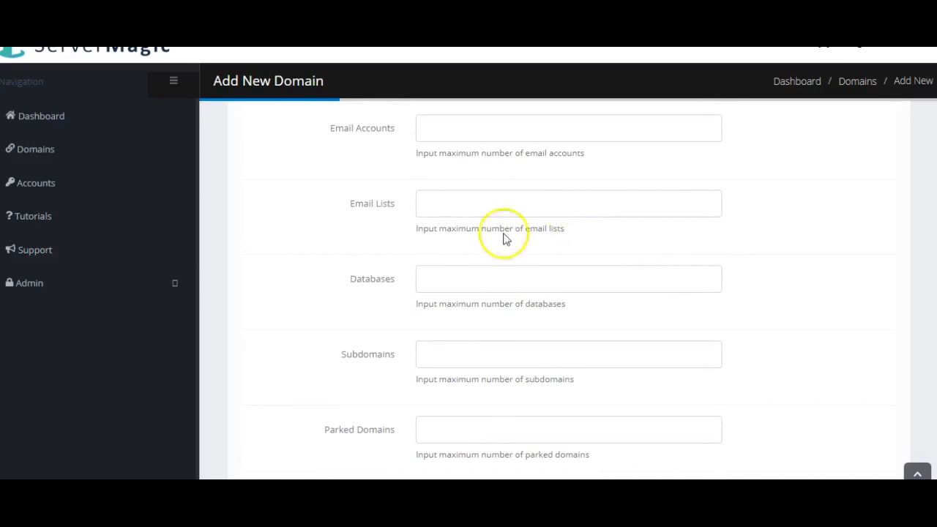
scroll(563, 289, "down", 2)
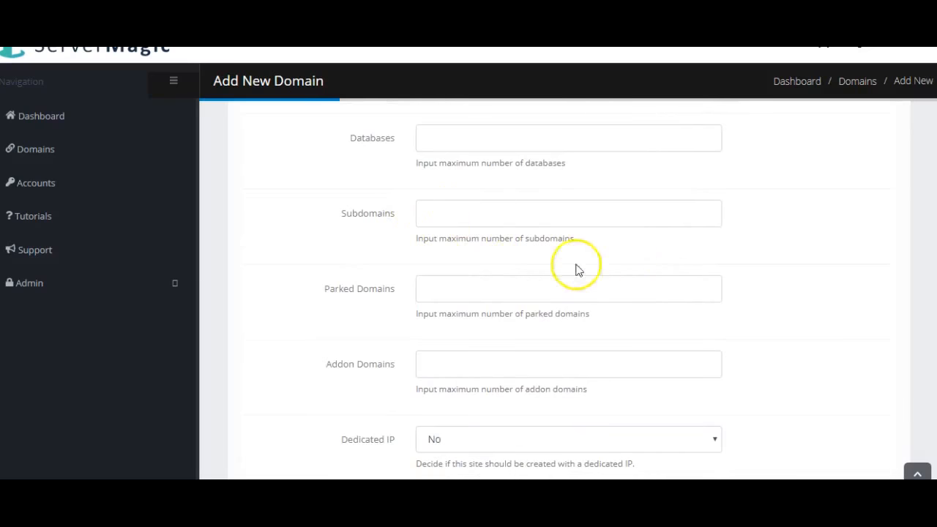
scroll(582, 269, "down", 2)
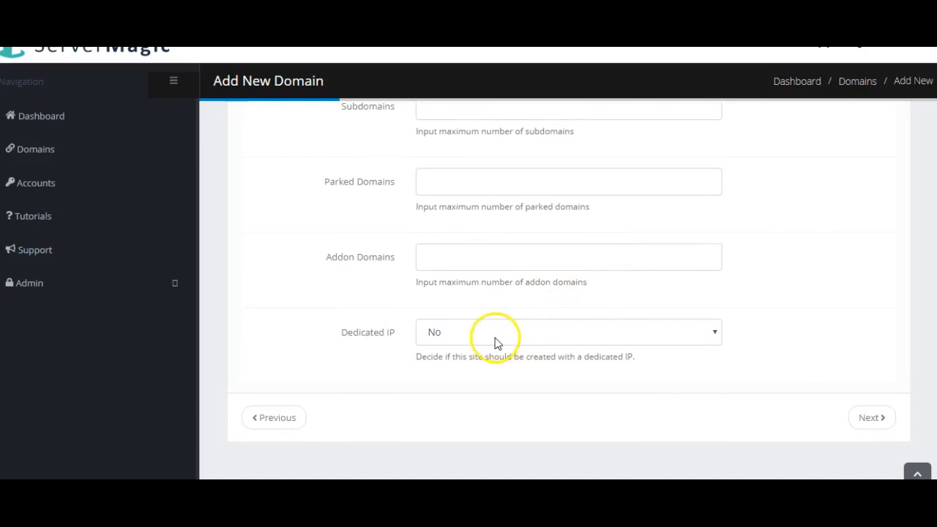
left_click(495, 341)
left_click(476, 381)
left_click(505, 343)
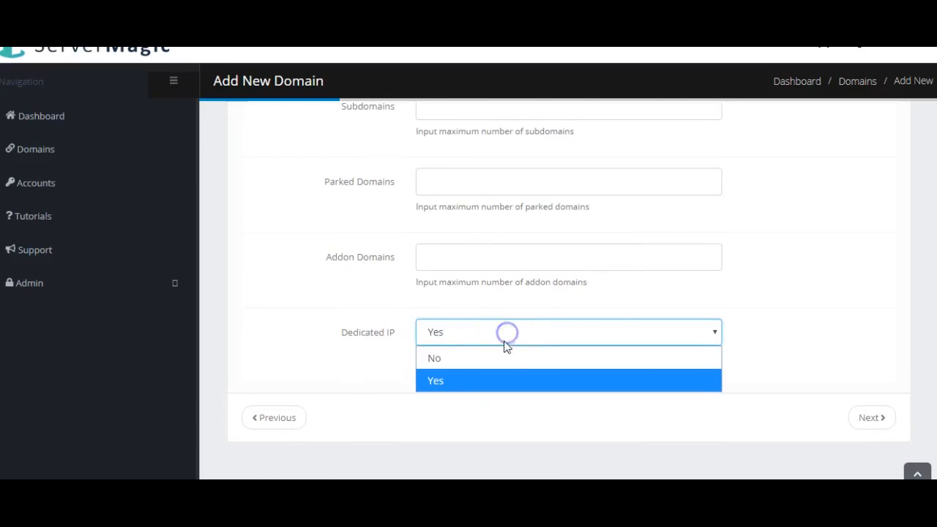
left_click(506, 359)
Step: Reapply the High limits preset and continue to the Nameservers step
scroll(719, 303, "up", 8)
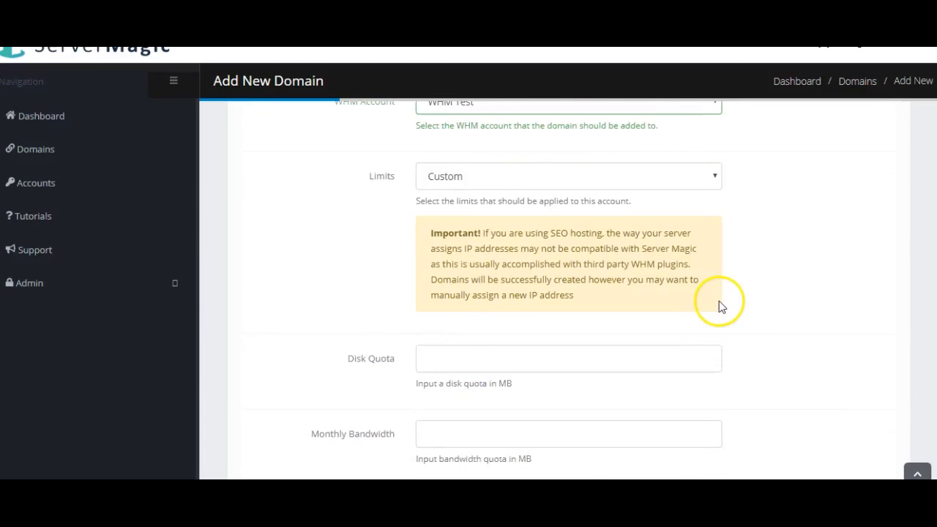
scroll(719, 306, "up", 3)
scroll(661, 306, "down", 1)
left_click(533, 249)
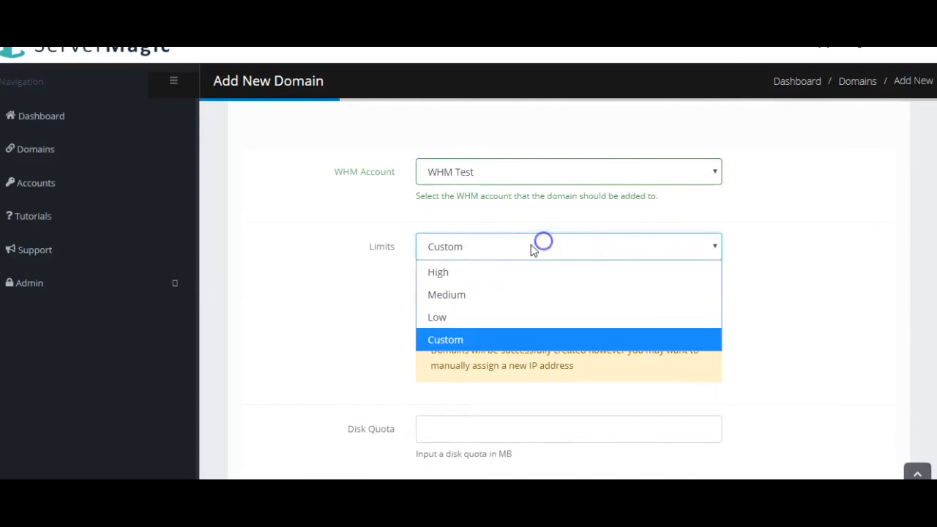
left_click(471, 276)
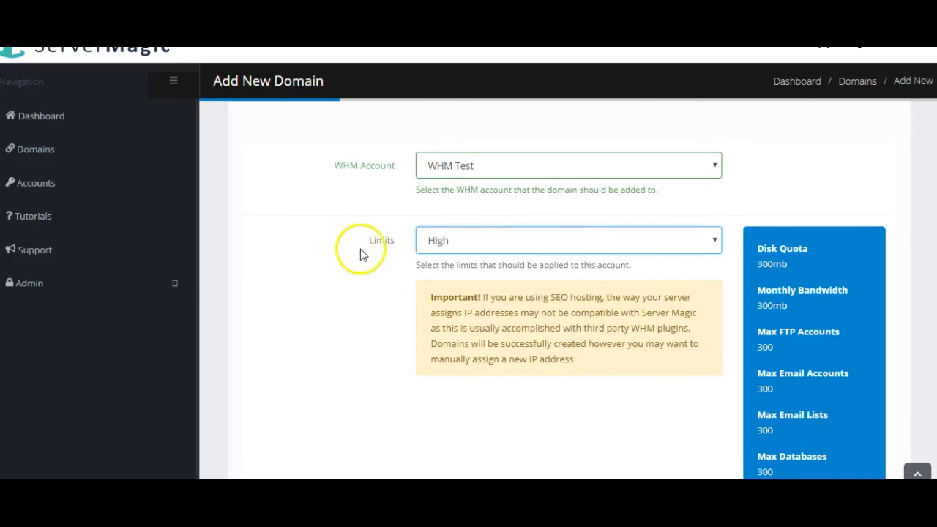
scroll(439, 235, "down", 5)
left_click(858, 408)
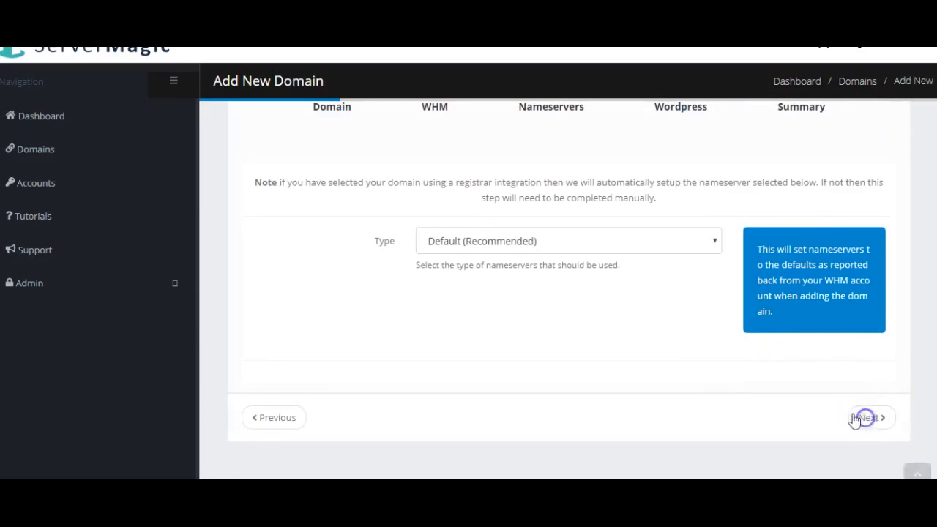
Step: Try the Private and Custom nameserver types, dismissing the autofill suggestion
scroll(586, 293, "up", 1)
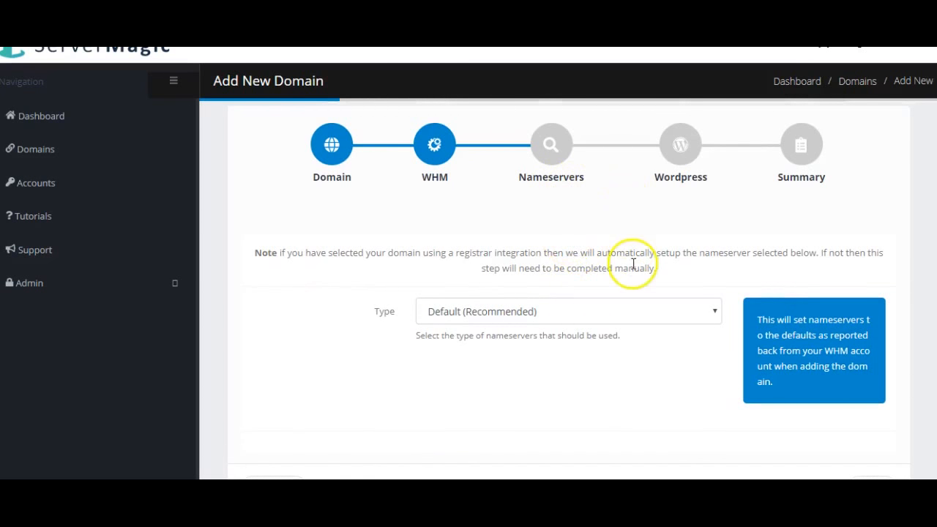
left_click(596, 315)
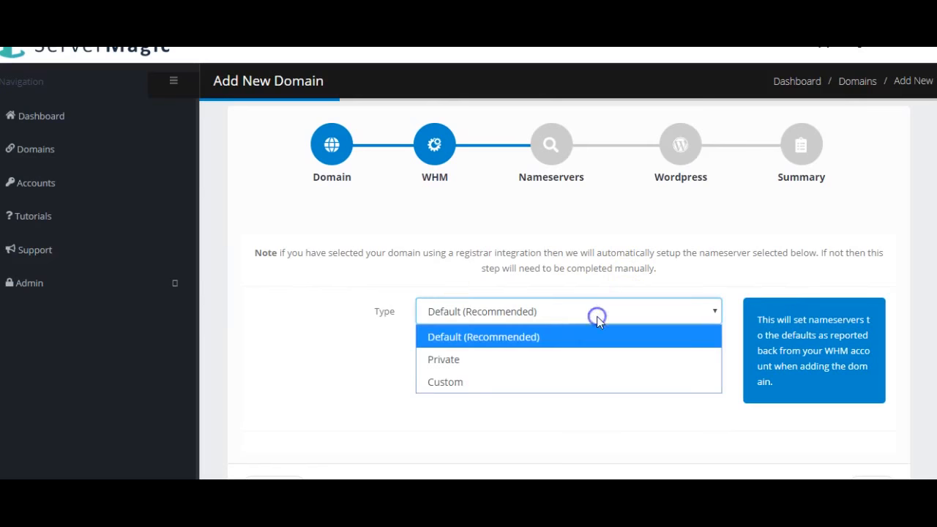
left_click(456, 359)
scroll(381, 285, "down", 1)
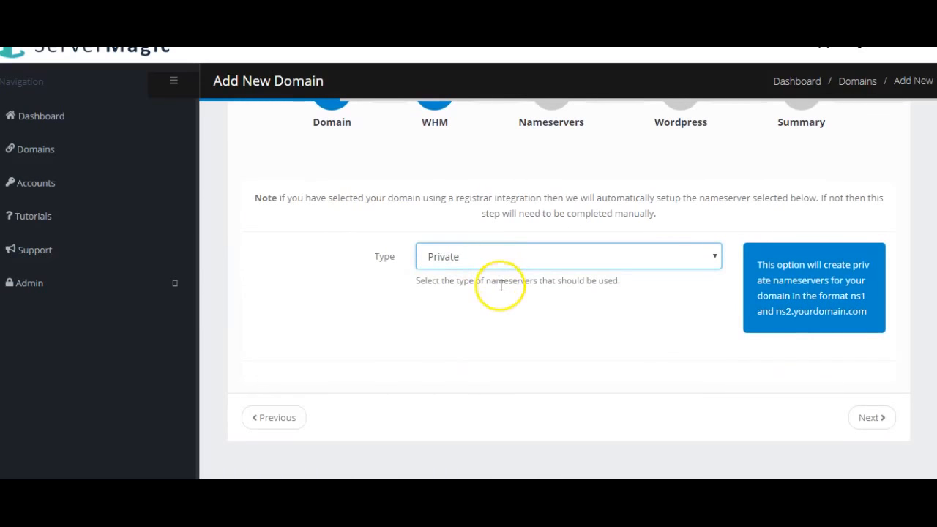
left_click(517, 264)
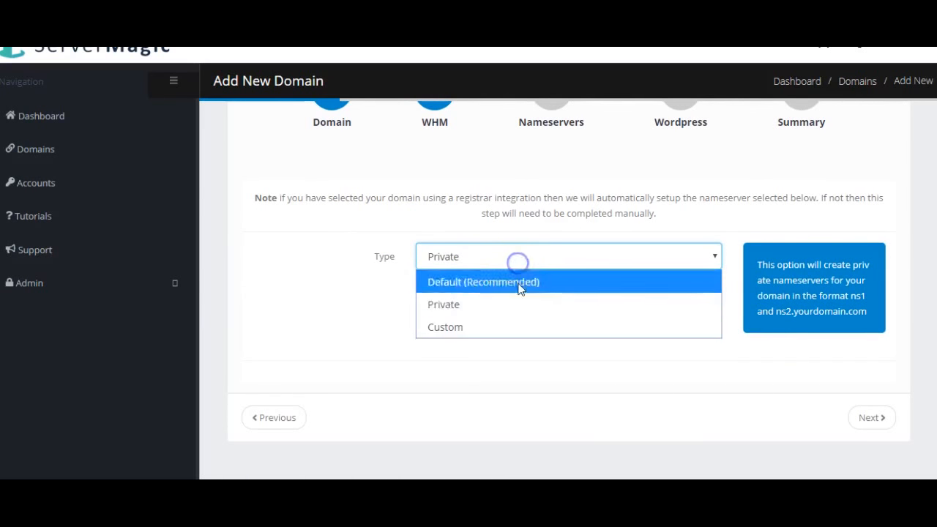
left_click(513, 326)
scroll(478, 313, "down", 2)
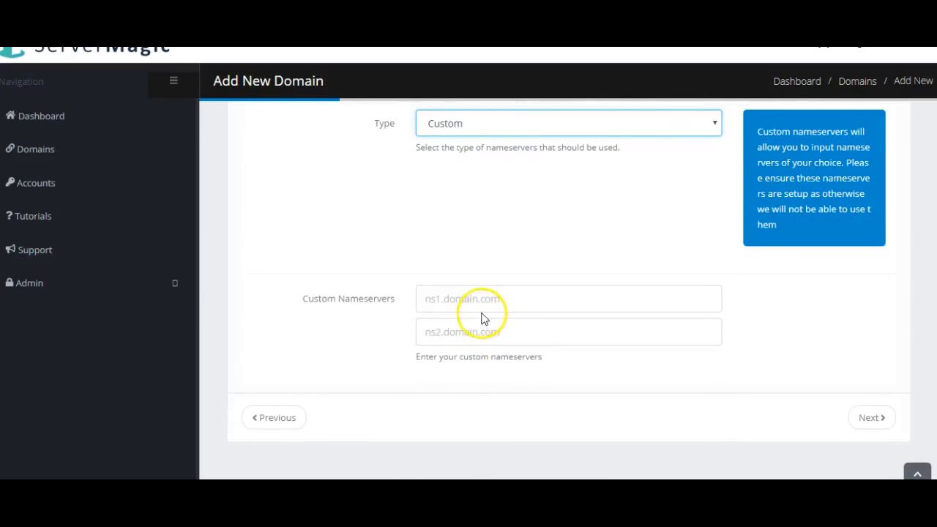
left_click(444, 301)
key("Down")
key("Escape")
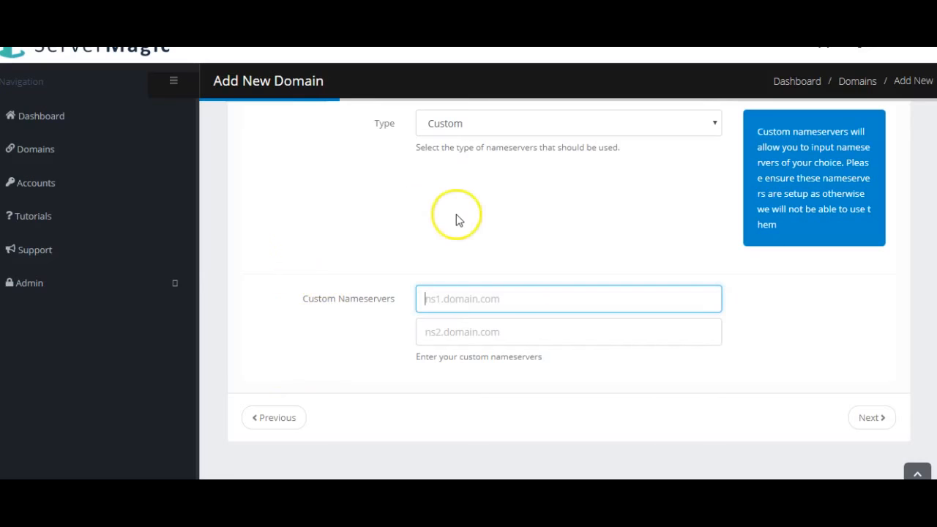
Step: Set nameservers back to Default (Recommended) and advance to the WordPress step
scroll(670, 228, "up", 2)
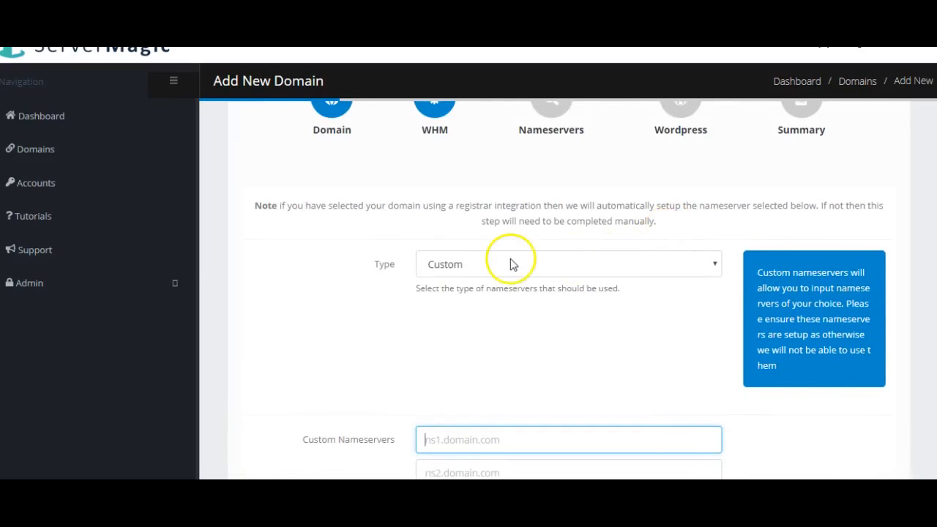
left_click(510, 266)
left_click(506, 291)
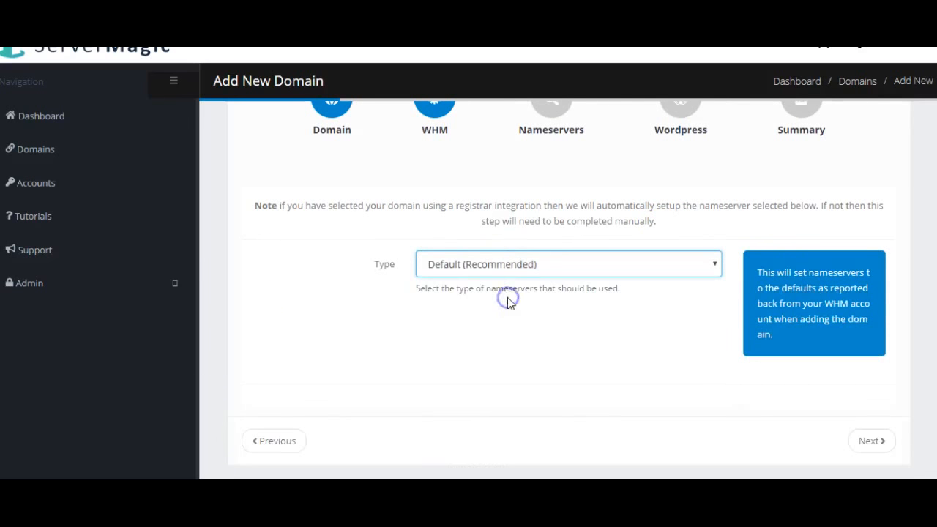
scroll(798, 251, "down", 1)
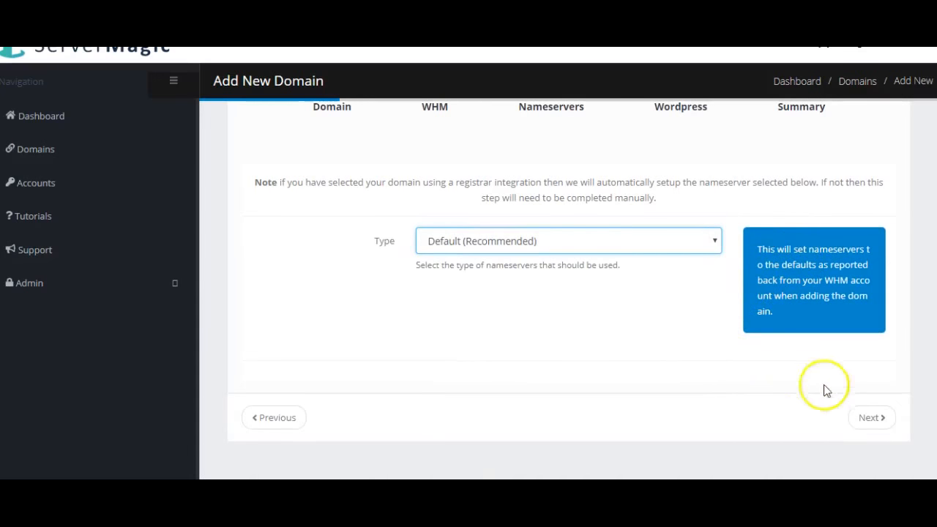
left_click(870, 421)
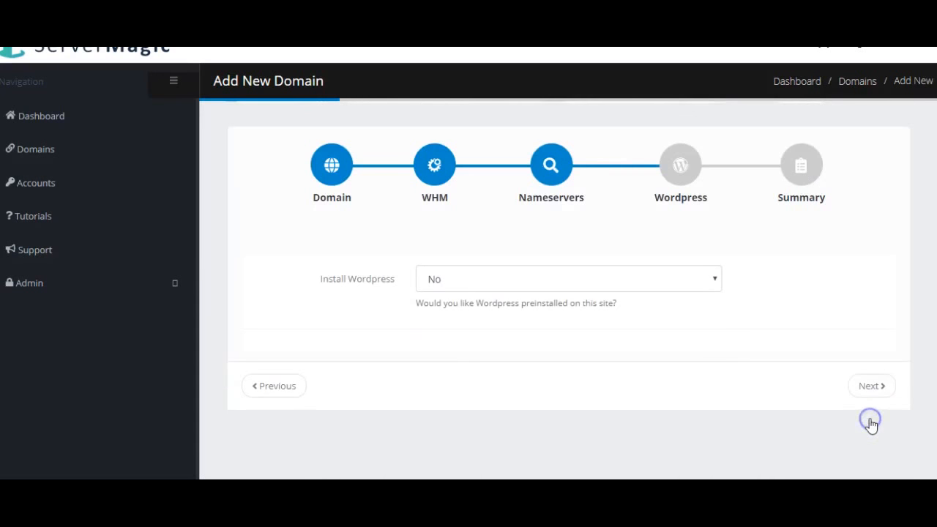
Step: Set Install Wordpress to Yes and enter blog as the install location
left_click(512, 278)
left_click(500, 303)
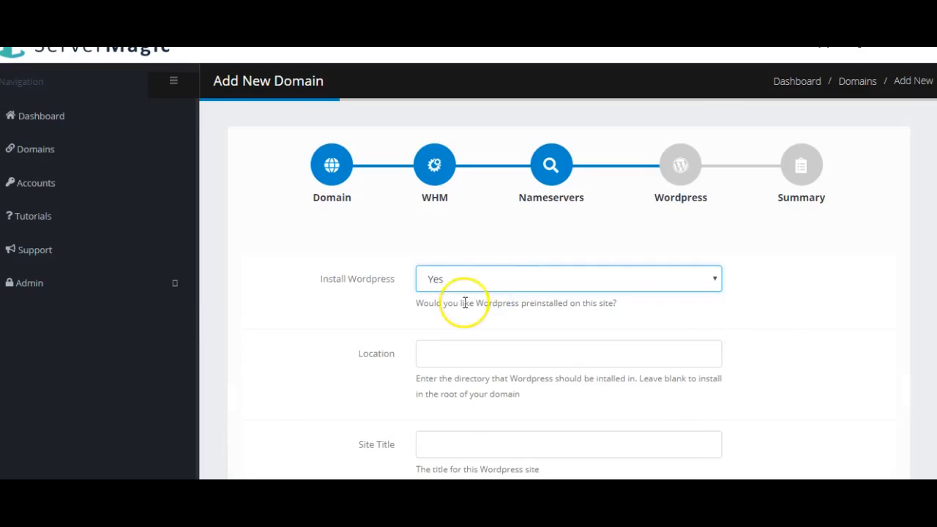
scroll(464, 301, "down", 2)
left_click(466, 221)
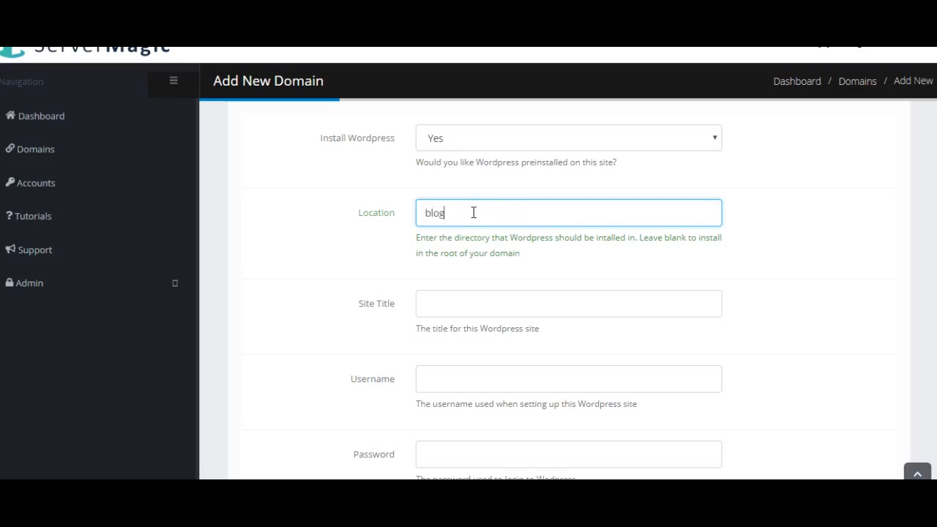
scroll(366, 248, "down", 1)
Step: Enter site title Test plus the admin username, password and admin email
left_click(479, 234)
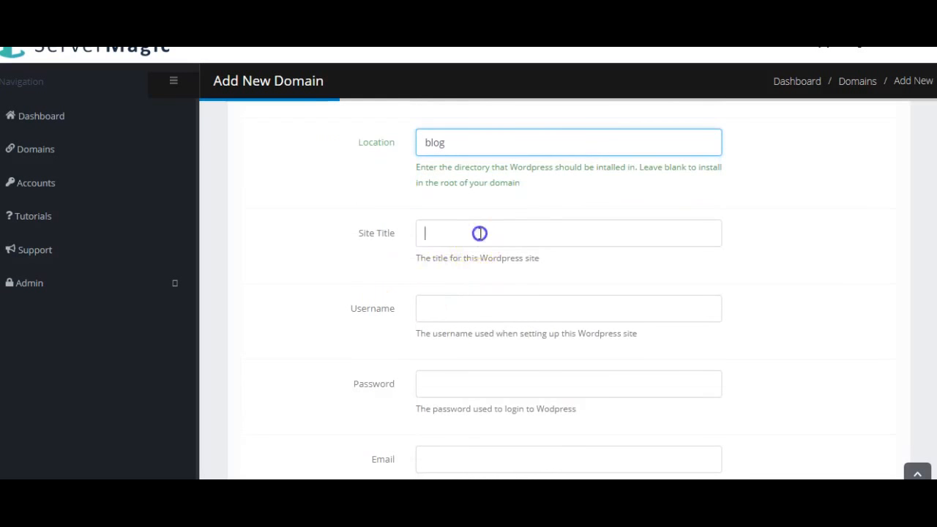
type("Test")
key("Tab")
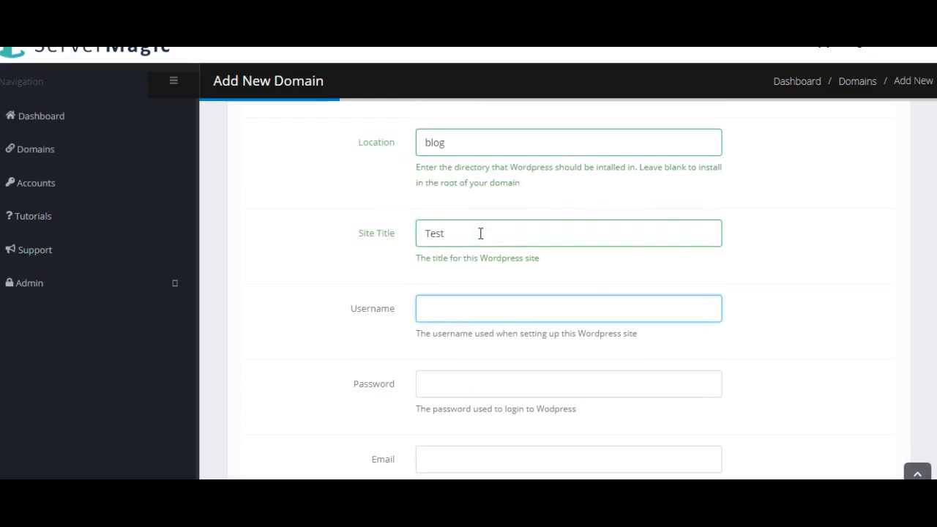
type("Testing1")
scroll(454, 216, "down", 2)
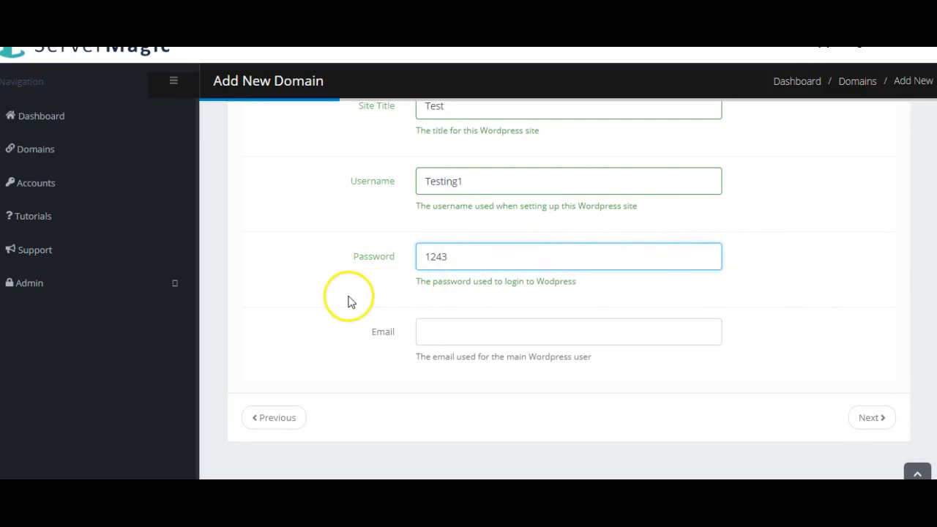
left_click(498, 332)
left_click(410, 304)
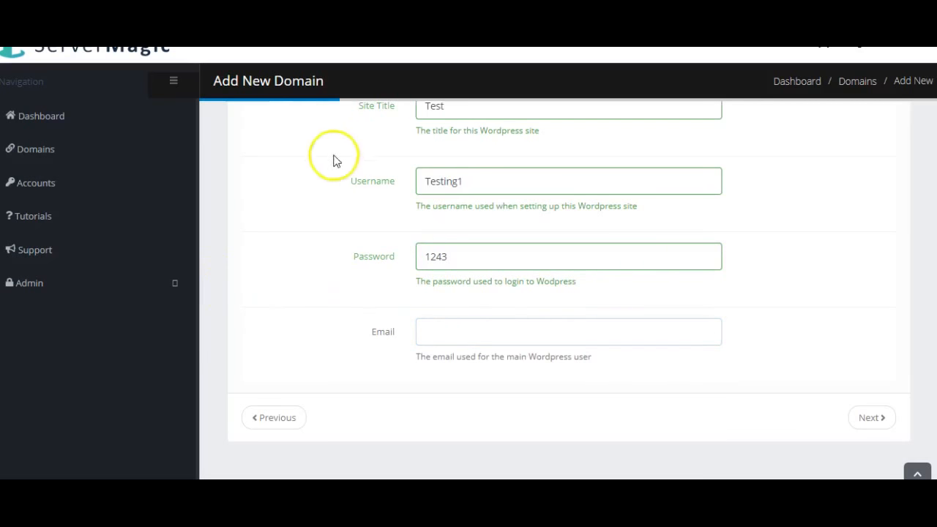
left_click(449, 336)
type("support")
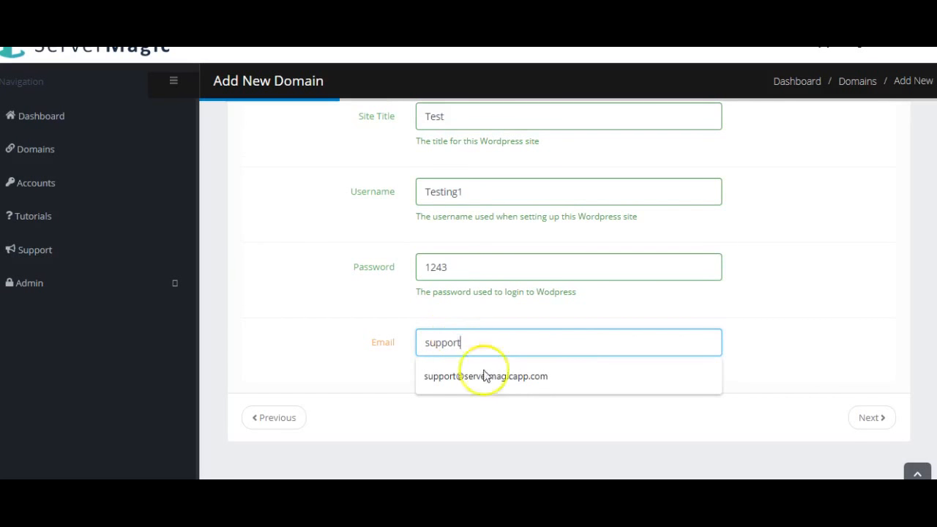
left_click(483, 376)
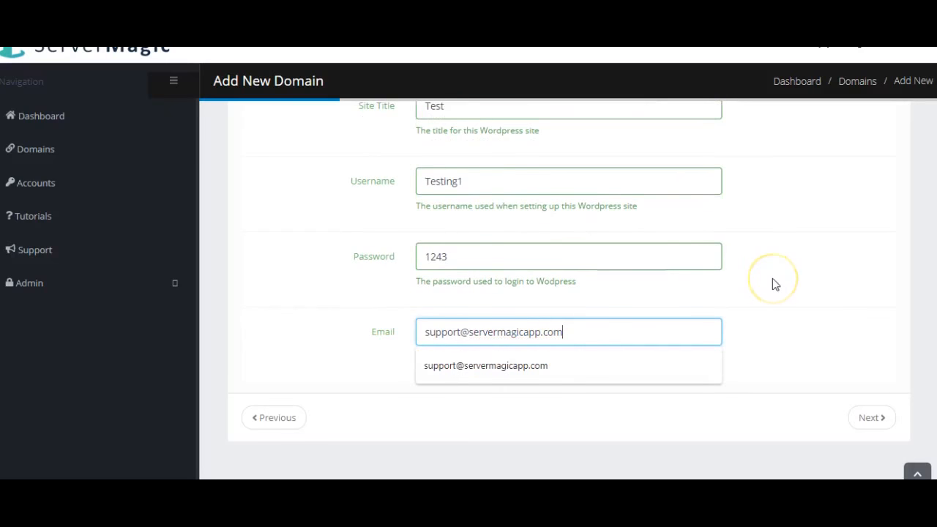
left_click(795, 293)
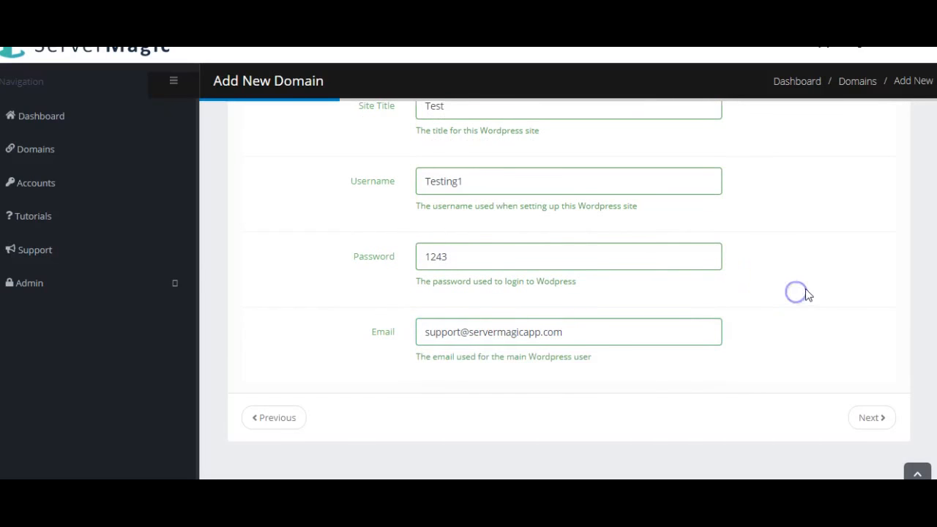
Step: Advance to the Summary step and review the wizard's settings for magicservertest.live
left_click(868, 417)
scroll(705, 278, "up", 3)
scroll(708, 304, "up", 1)
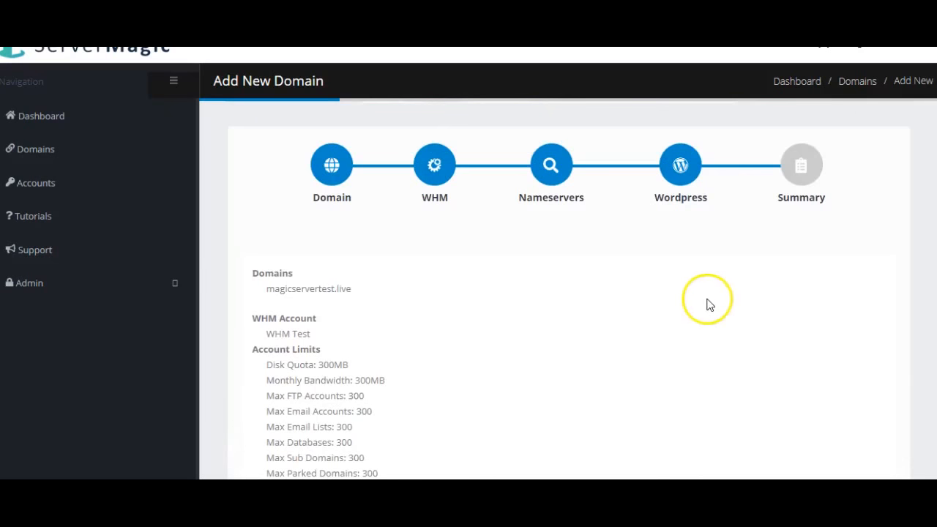
scroll(601, 350, "down", 1)
scroll(602, 345, "up", 1)
scroll(452, 227, "down", 1)
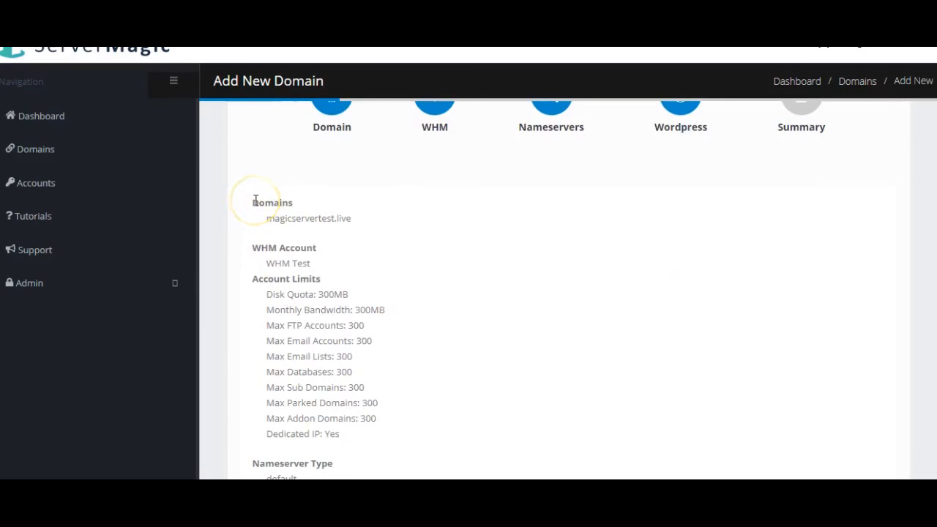
left_click(259, 218)
scroll(259, 219, "down", 1)
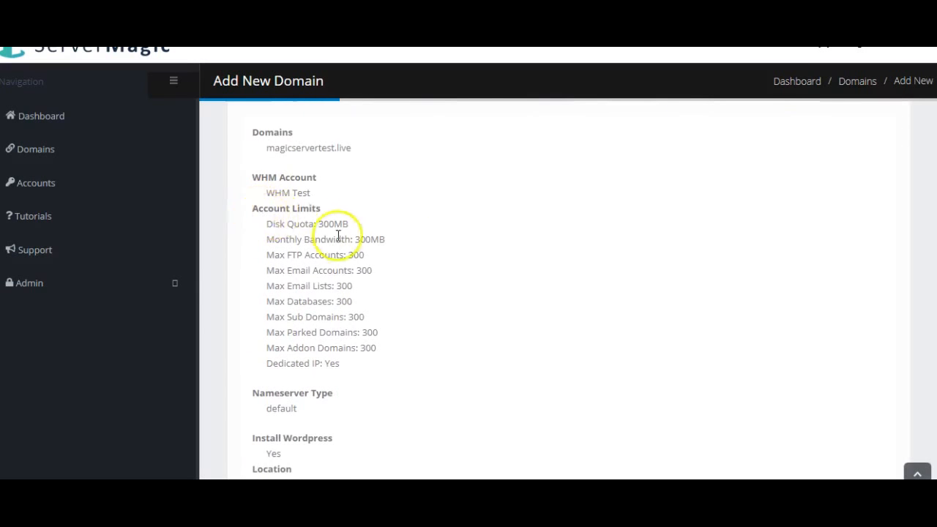
scroll(344, 299, "down", 1)
scroll(342, 294, "down", 1)
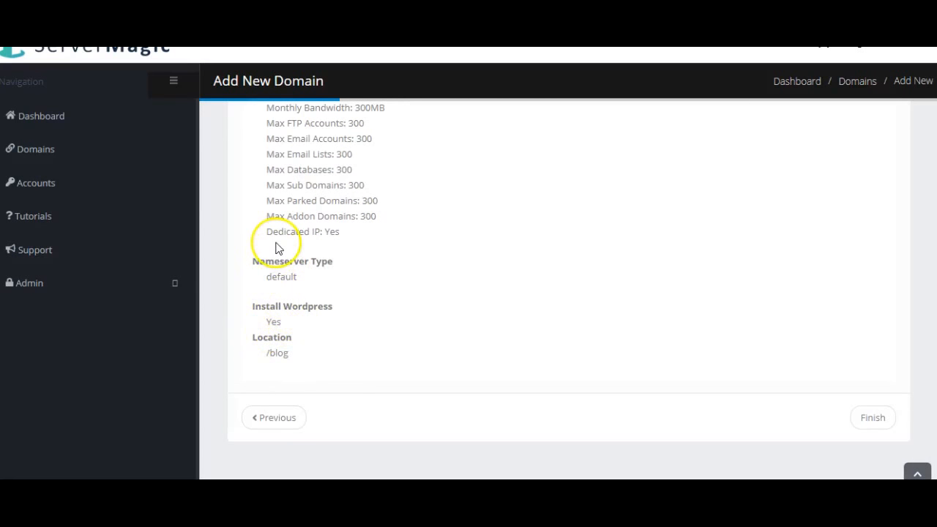
scroll(276, 247, "up", 3)
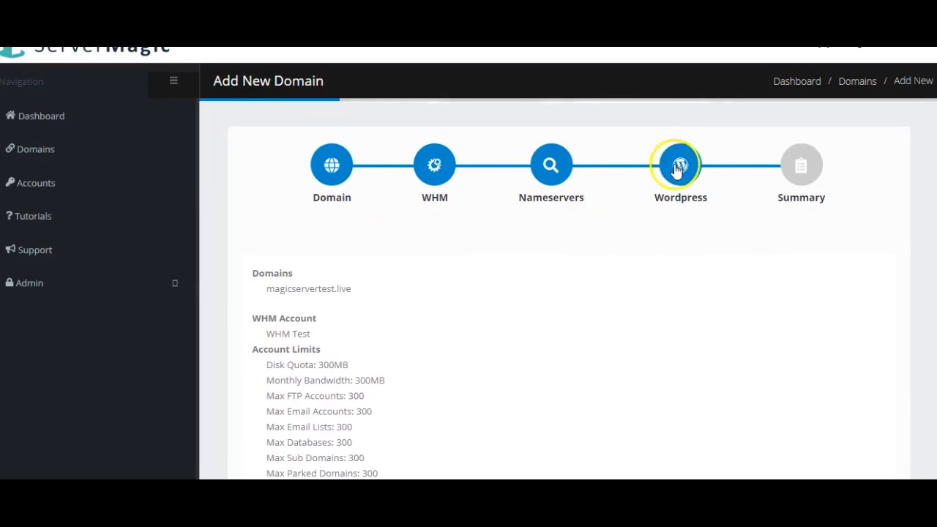
Step: Change the WordPress install location from /blog to the domain root and return to Summary
left_click(675, 161)
scroll(695, 258, "down", 2)
left_click_drag(456, 212, 403, 211)
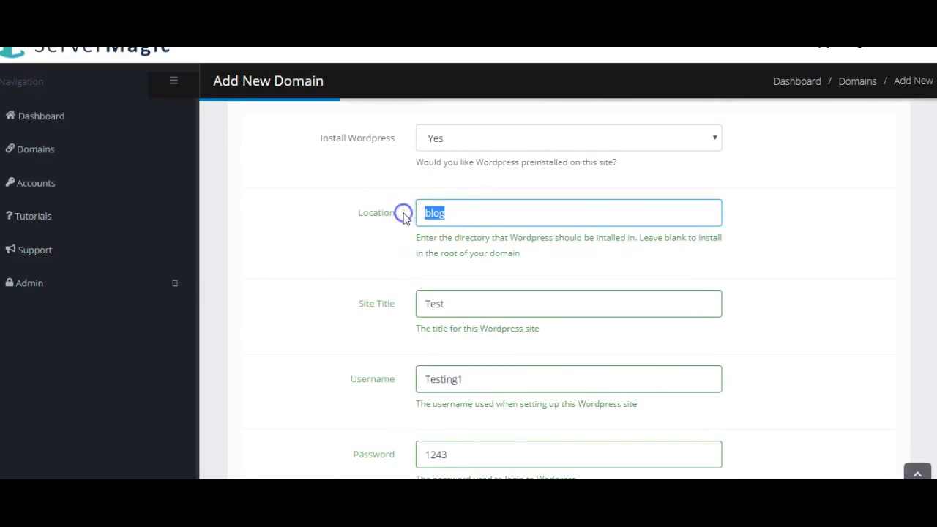
key("BackSpace")
left_click(789, 292)
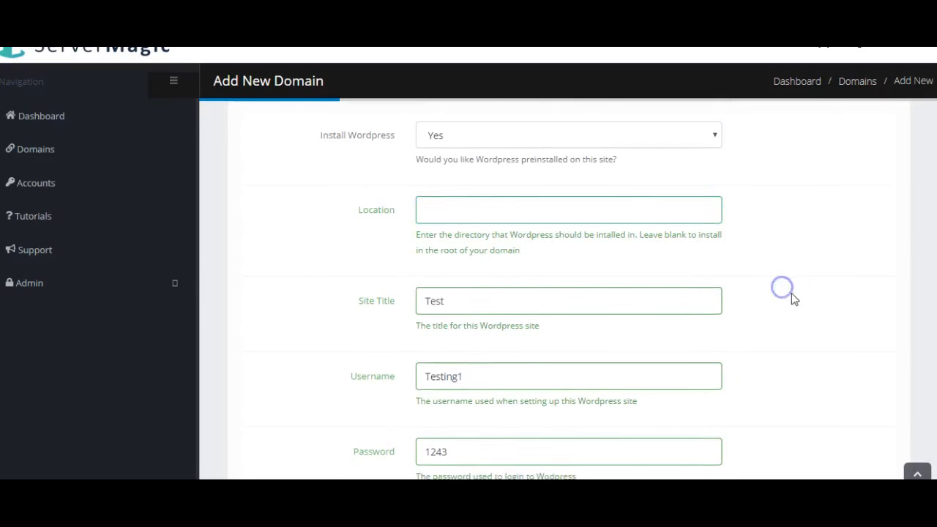
scroll(791, 295, "down", 3)
left_click(868, 419)
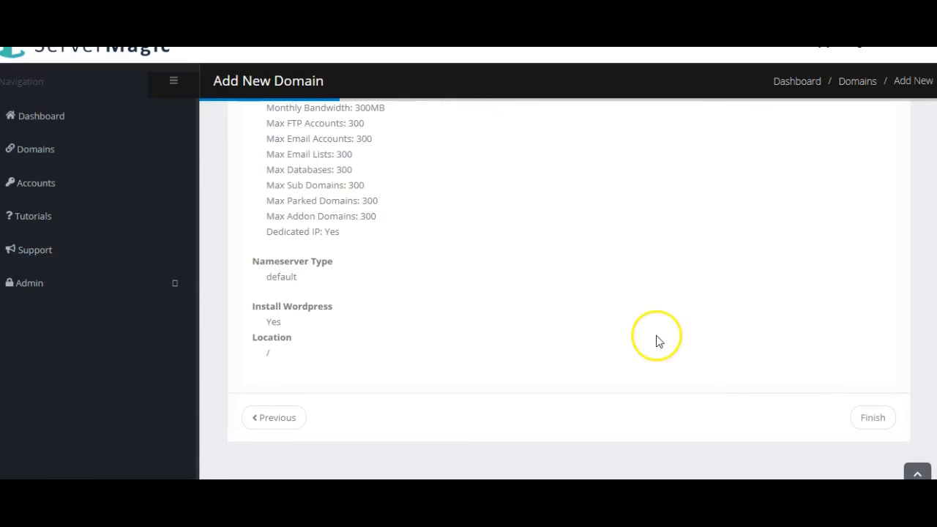
Step: Review the updated Summary and finish the Add New Domain wizard
scroll(293, 347, "up", 3)
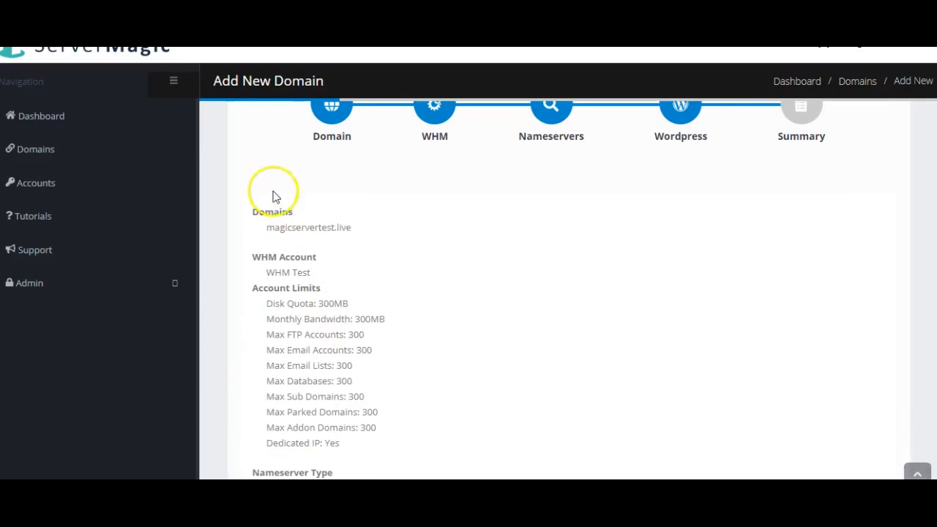
scroll(271, 244, "down", 3)
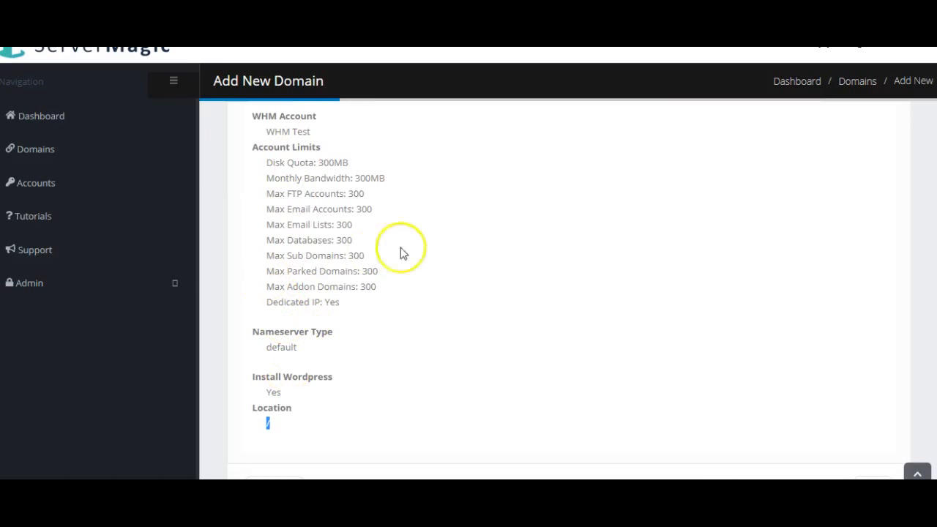
left_click(450, 264)
scroll(462, 268, "down", 1)
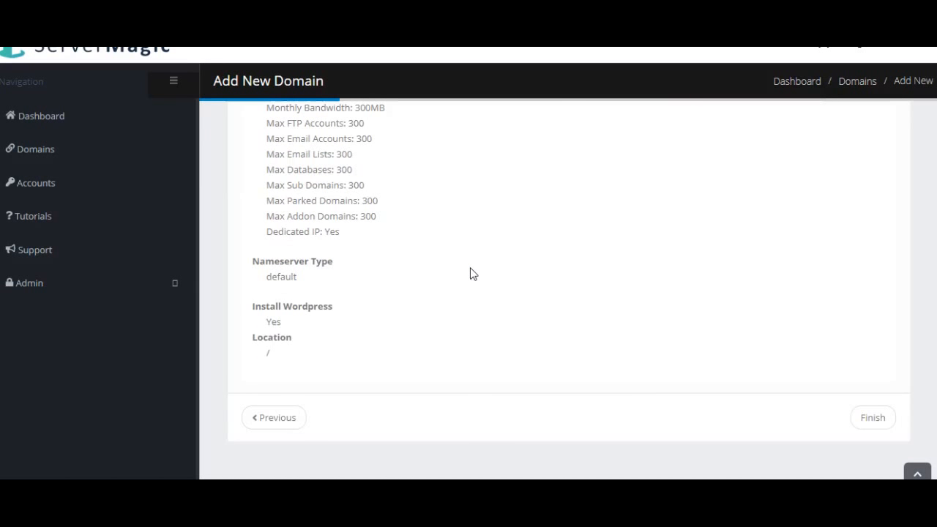
scroll(473, 272, "up", 3)
scroll(720, 274, "down", 3)
left_click(874, 419)
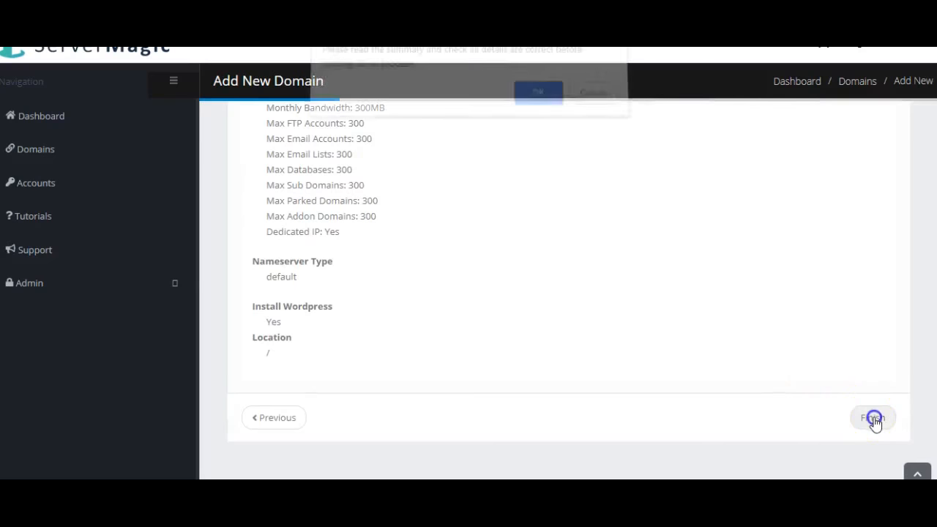
Step: Confirm creation of magicservertest.live, then go to the Tutorials page
left_click(536, 101)
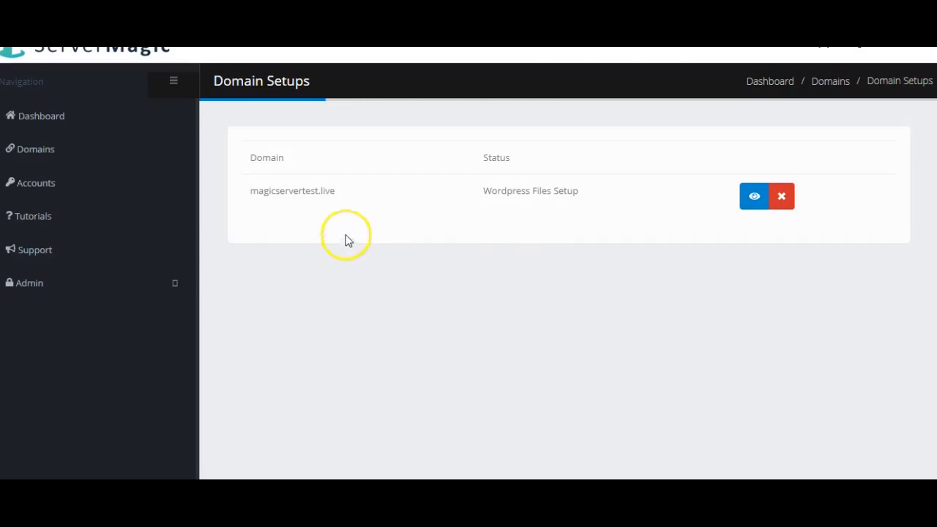
left_click(38, 220)
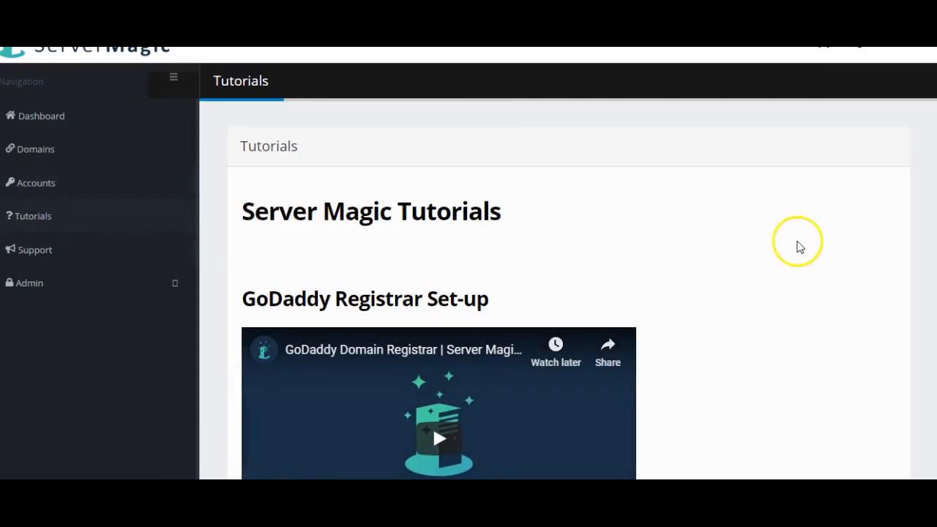
Step: Browse the setup tutorial videos, then show the Domains list with magicservertest.live and namedomains.info
scroll(800, 248, "down", 1)
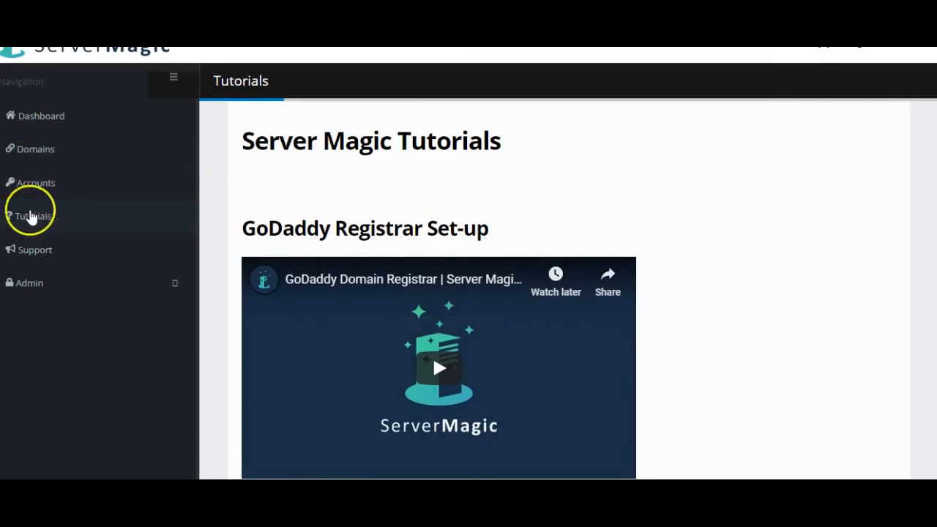
scroll(622, 194, "down", 1)
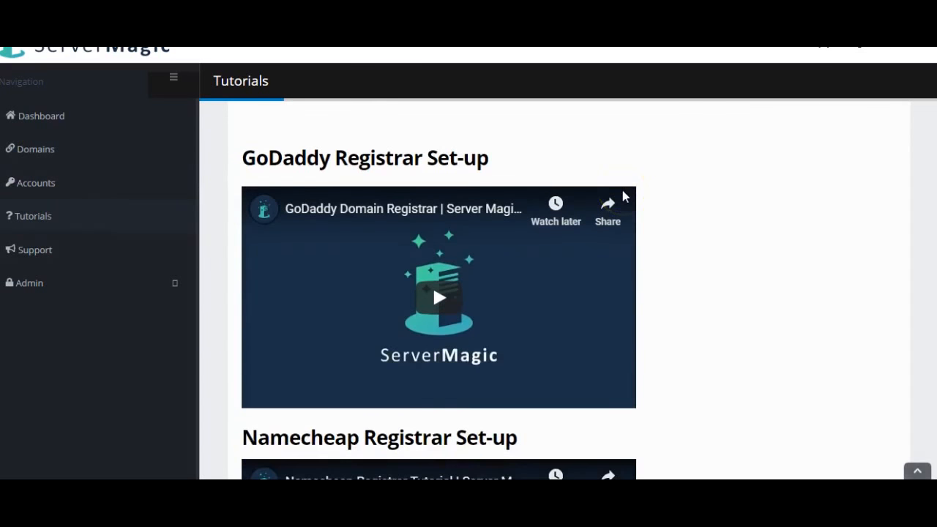
scroll(613, 212, "down", 3)
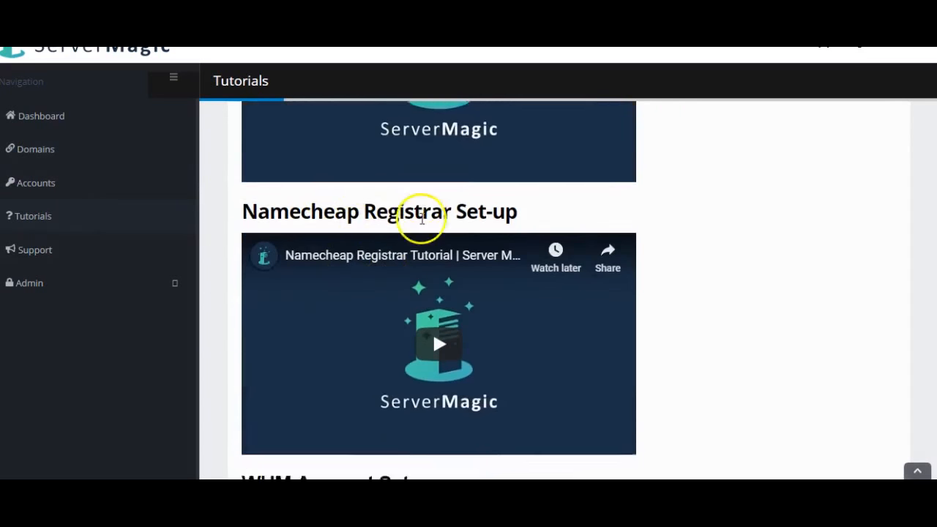
scroll(669, 283, "down", 4)
scroll(737, 292, "down", 1)
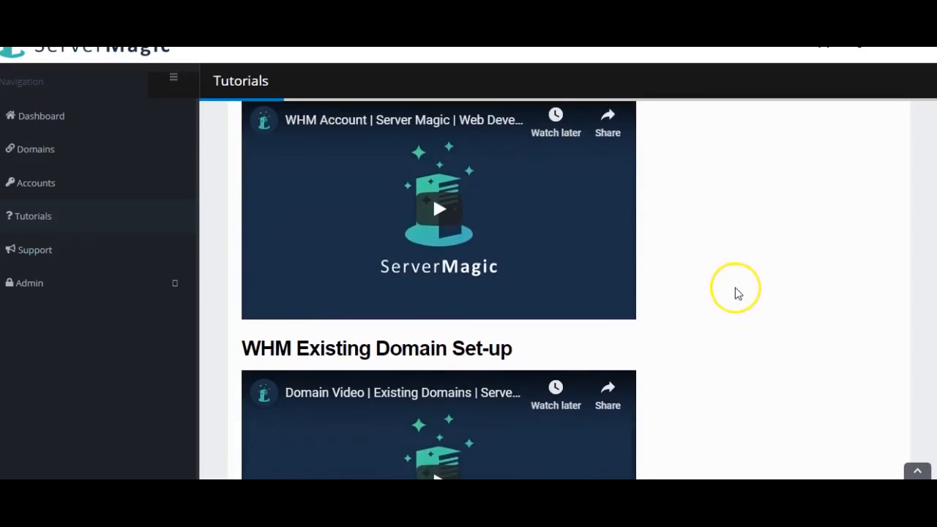
scroll(736, 293, "down", 2)
scroll(736, 293, "down", 4)
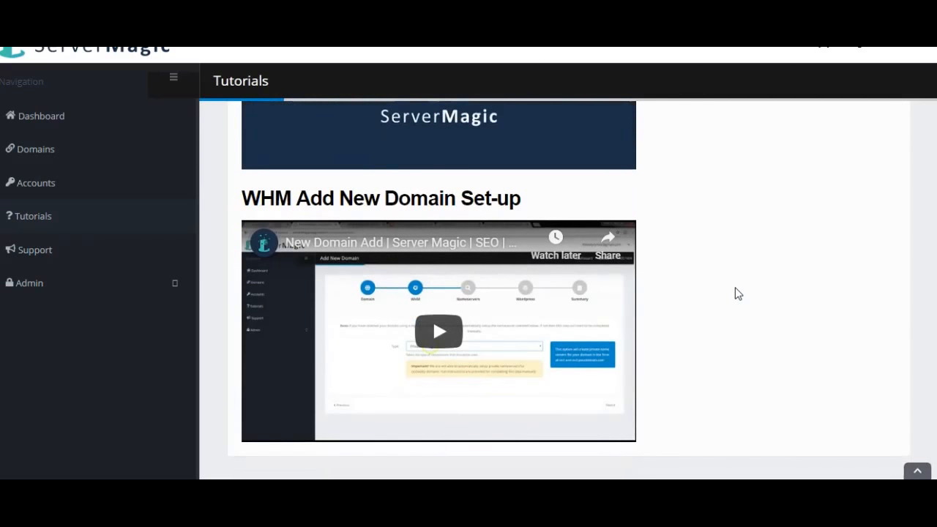
scroll(730, 285, "up", 3)
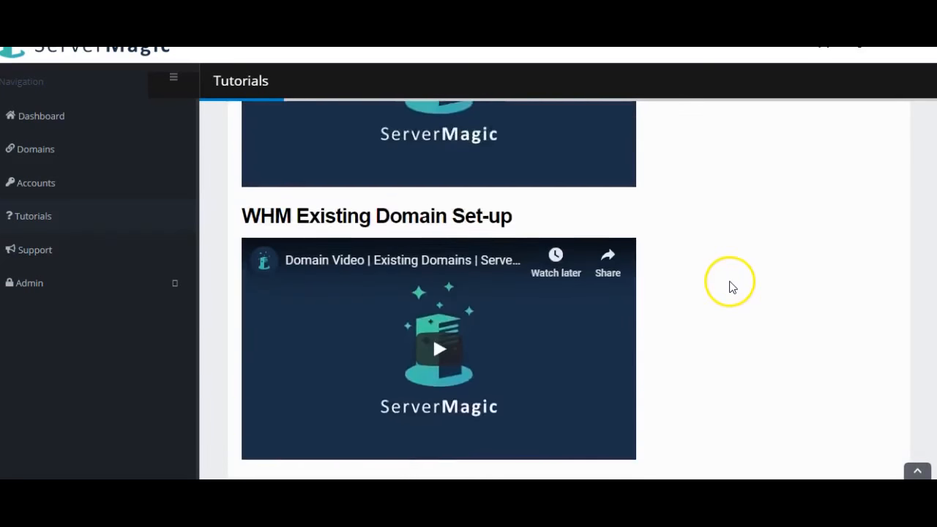
scroll(730, 285, "up", 9)
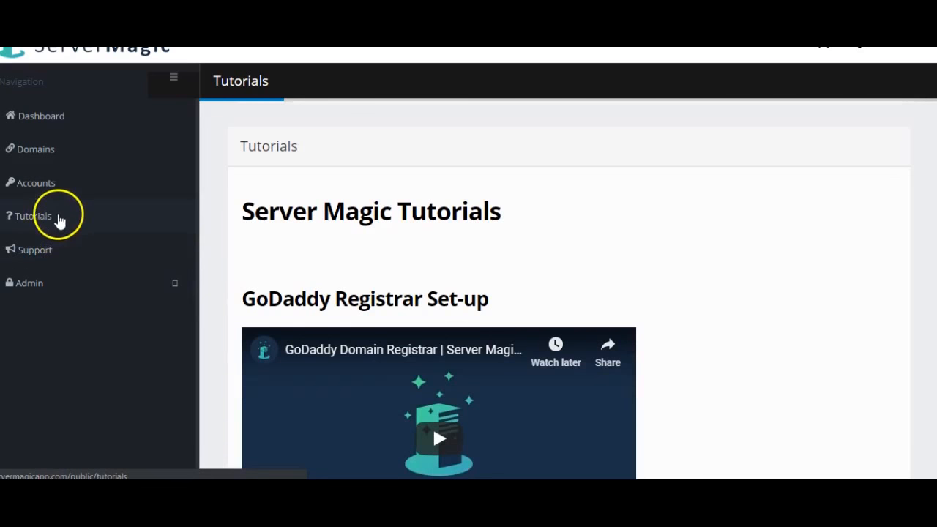
left_click(113, 149)
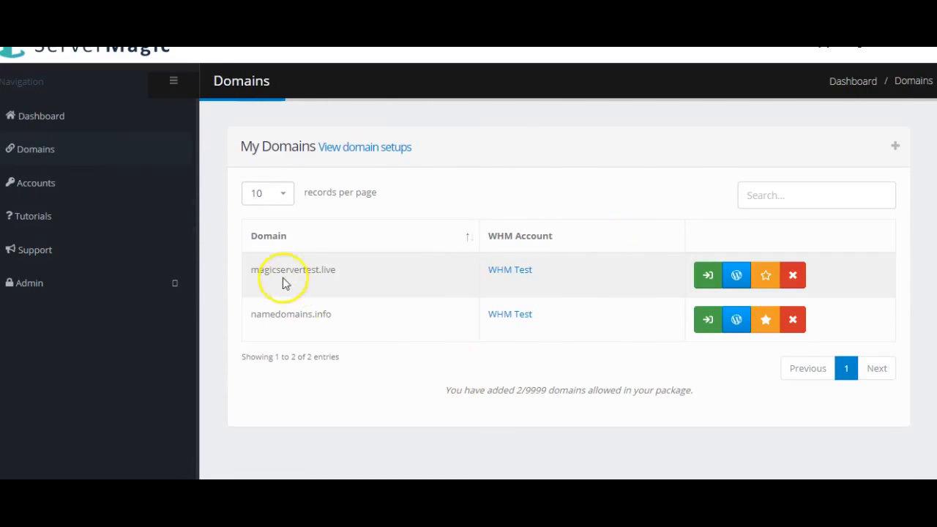
Step: Log into magicservertest.live's cPanel, star it as a favourite, and view it on the Dashboard
left_click(260, 270)
left_click_drag(261, 270, 347, 273)
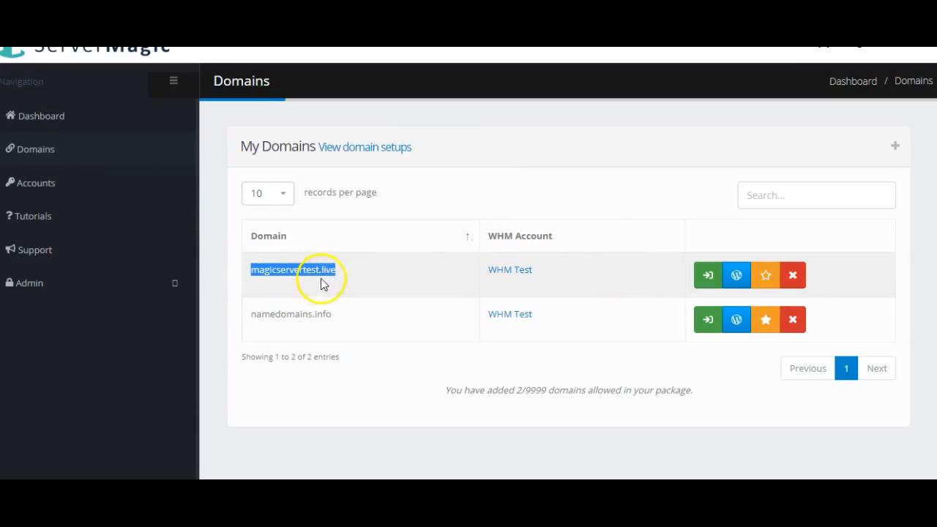
left_click(358, 282)
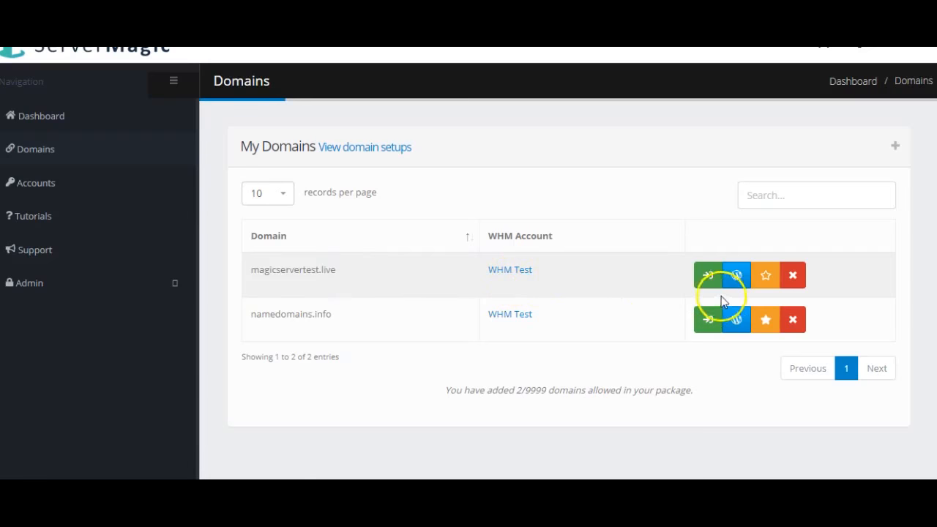
left_click(708, 277)
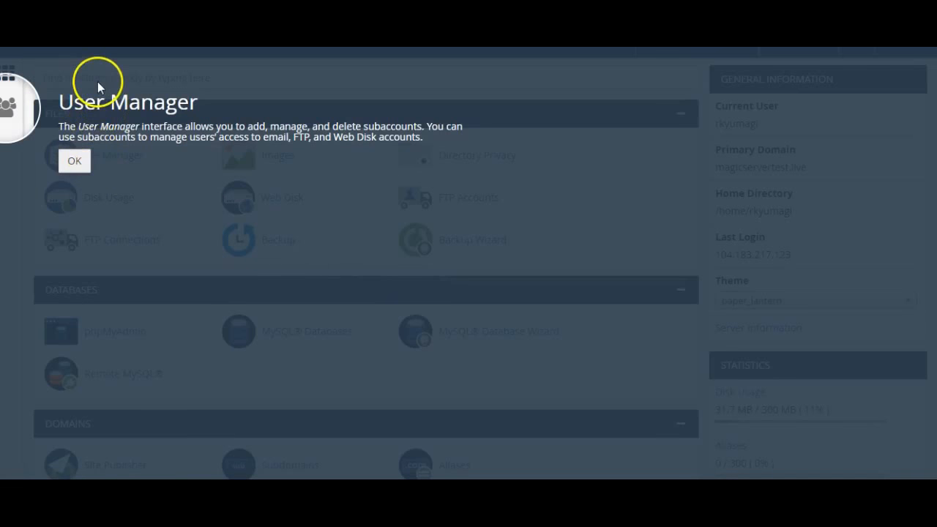
left_click(74, 161)
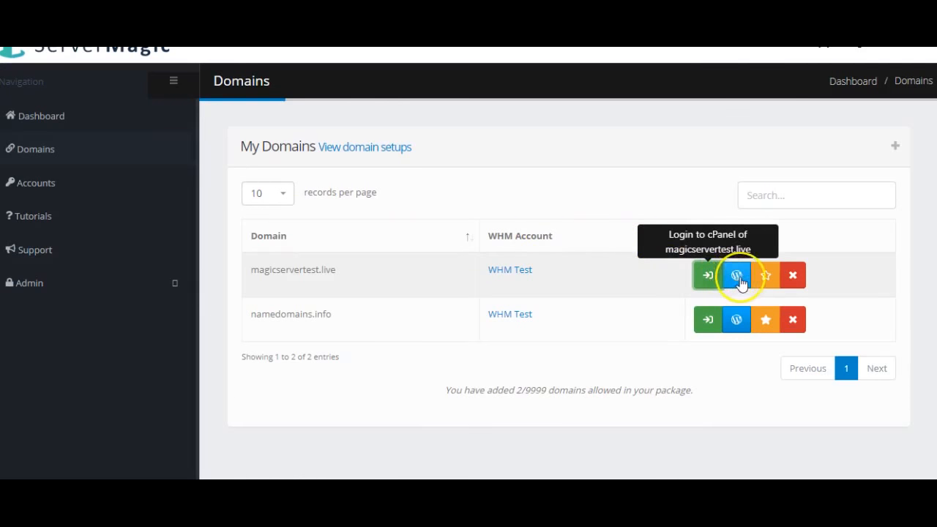
left_click(765, 279)
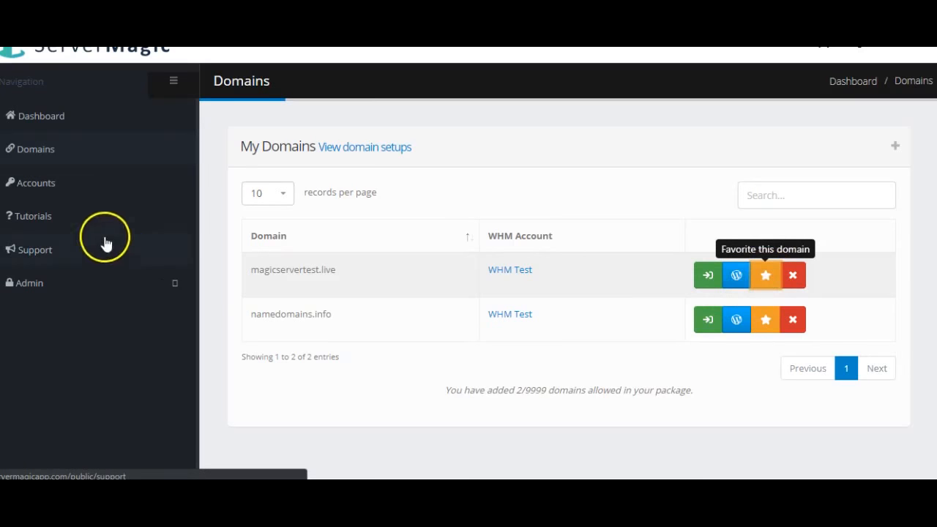
left_click(57, 118)
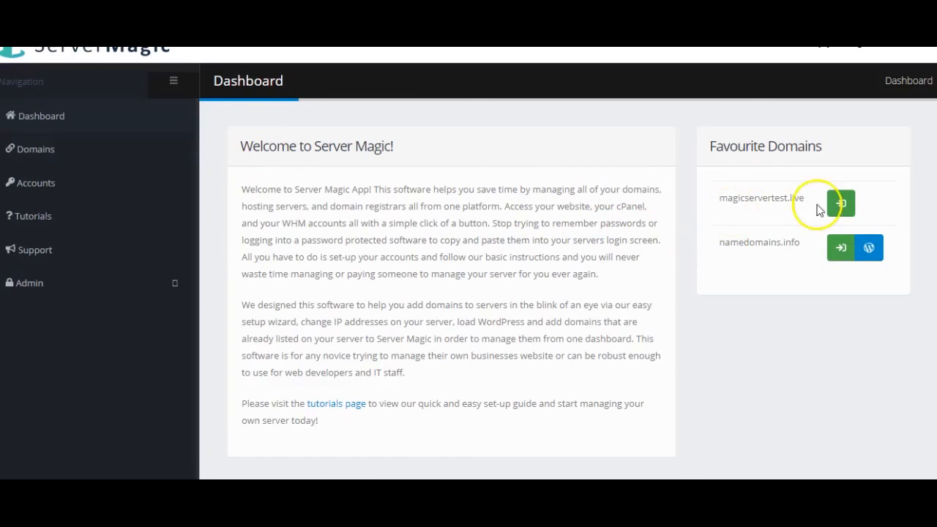